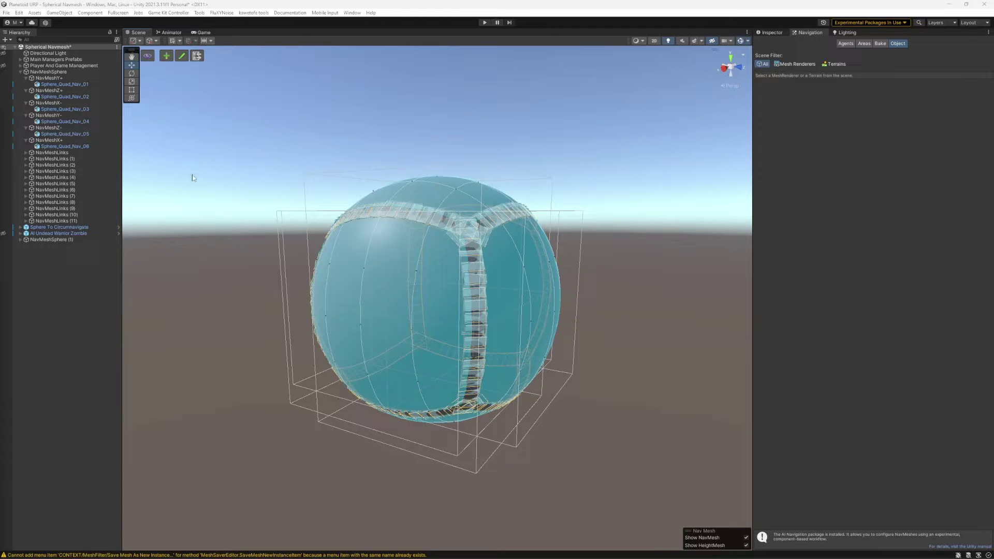
Inspect the Sphere_Quad_Nav_01 patch and the NavMeshSurface settings of its parent NavMeshY+ around the sphere
left_click_drag(295, 446, 265, 465, "alt")
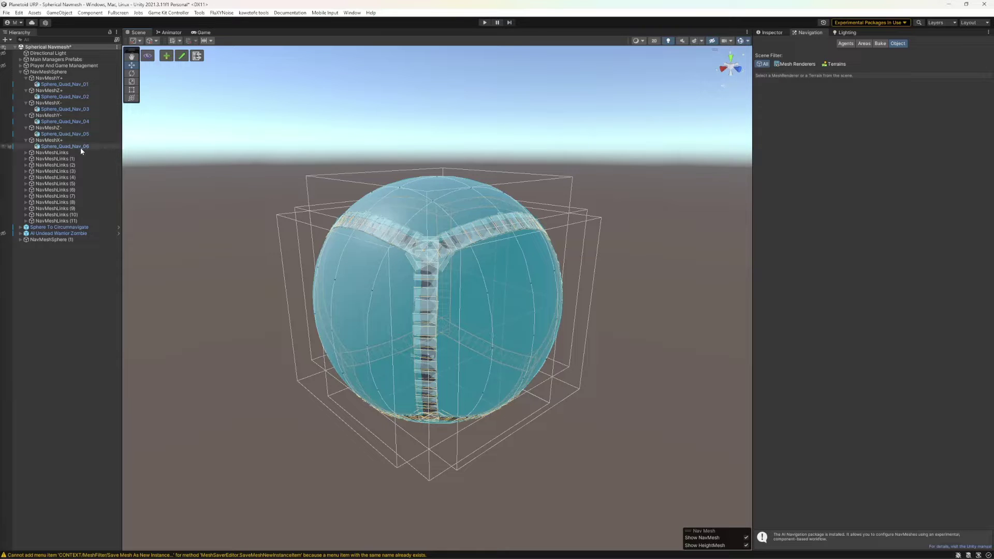
left_click(67, 84)
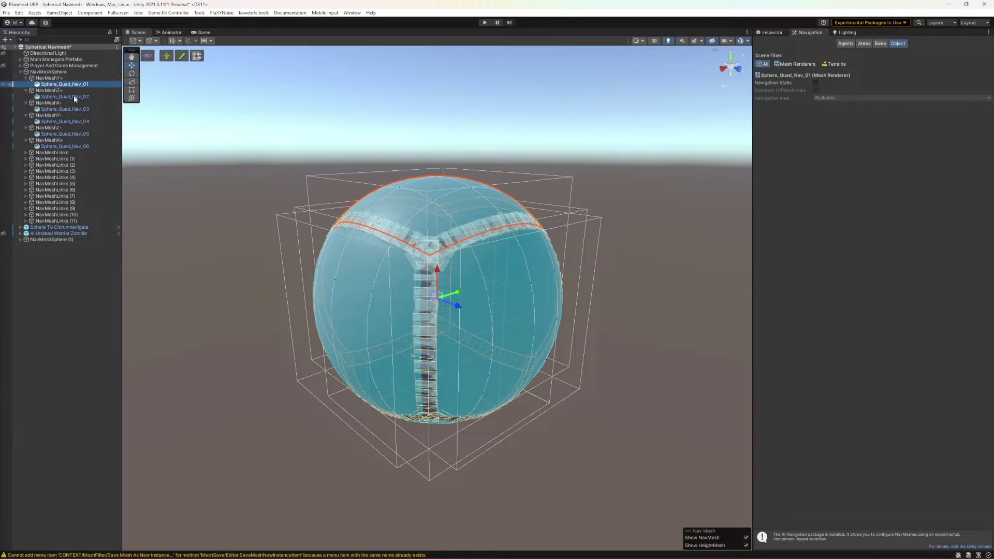
left_click(49, 79)
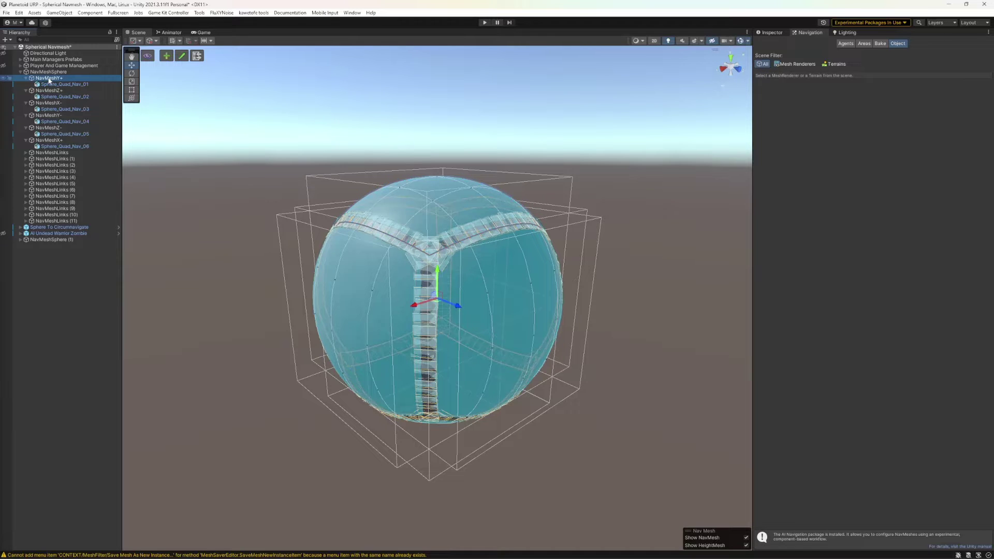
left_click(772, 32)
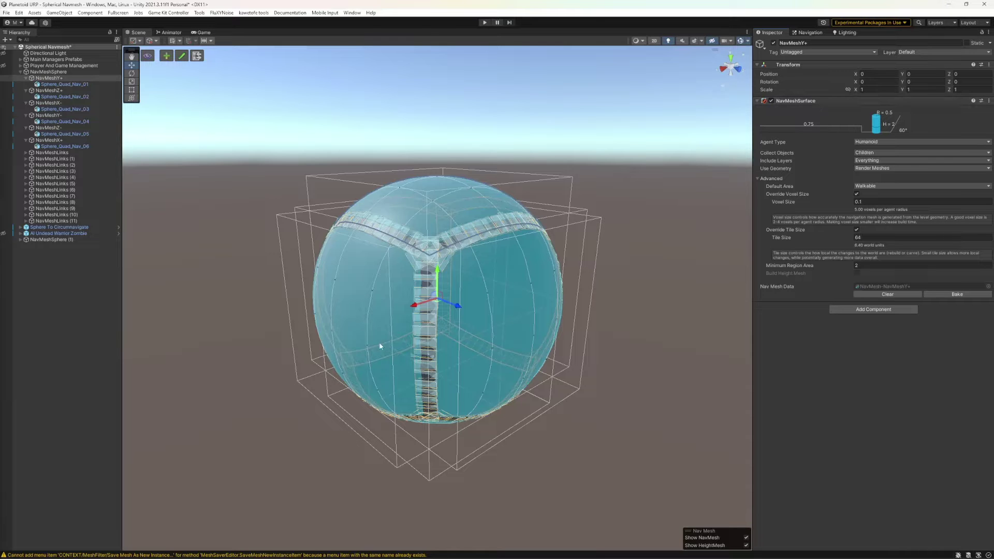
left_click_drag(533, 337, 446, 331, "alt")
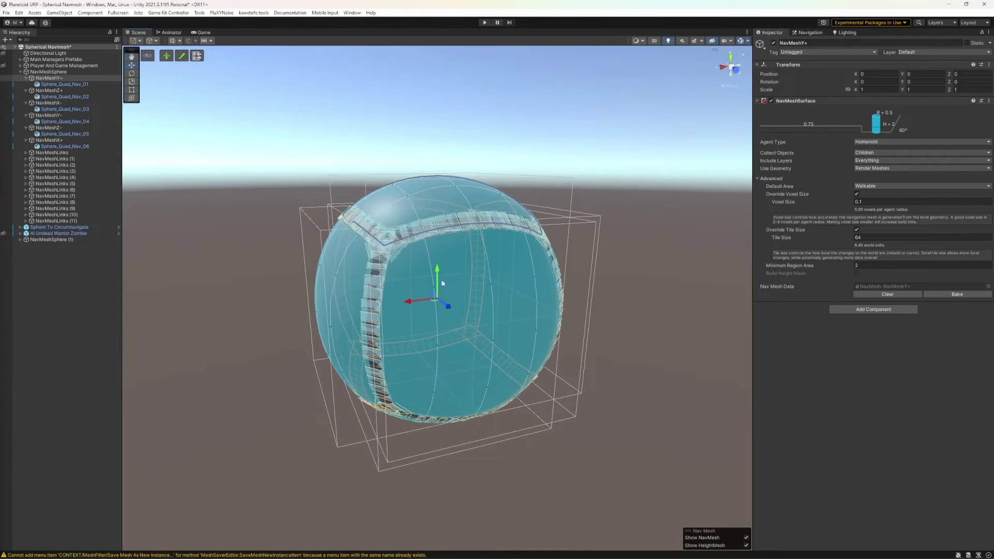
Compare the NavMeshSurface settings and orientations of NavMeshZ+ and NavMeshX- with their patches on the sphere
left_click(49, 91)
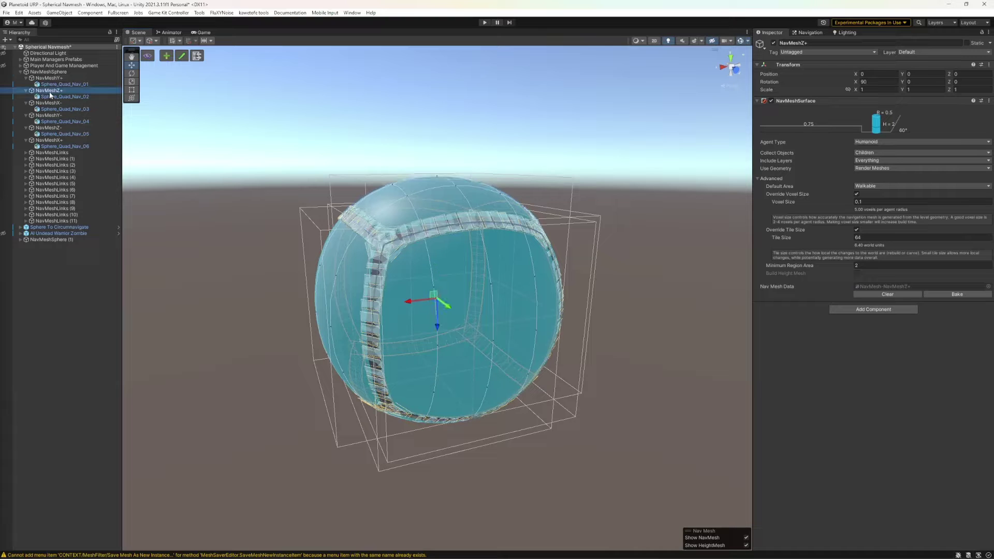
left_click_drag(453, 343, 497, 323, "alt")
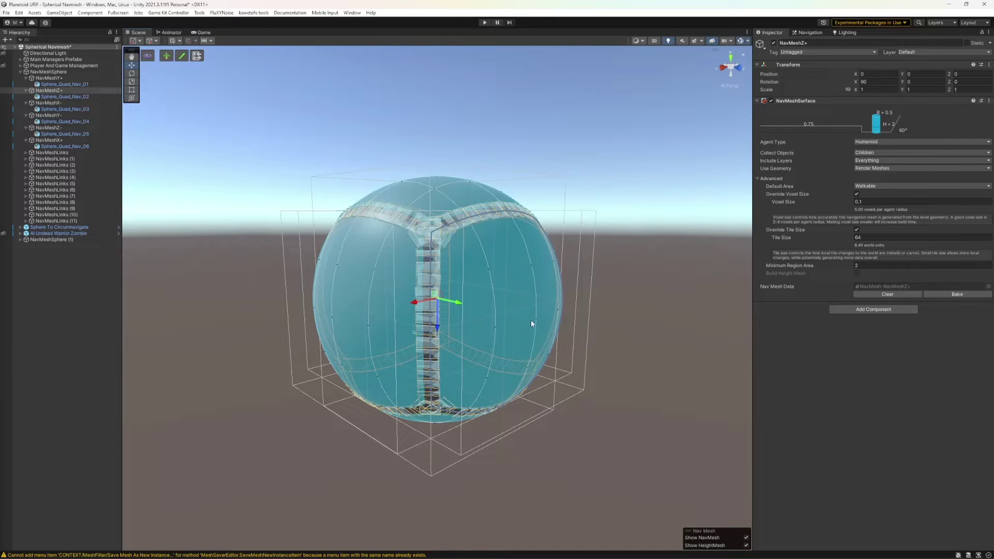
left_click_drag(509, 329, 541, 328, "alt")
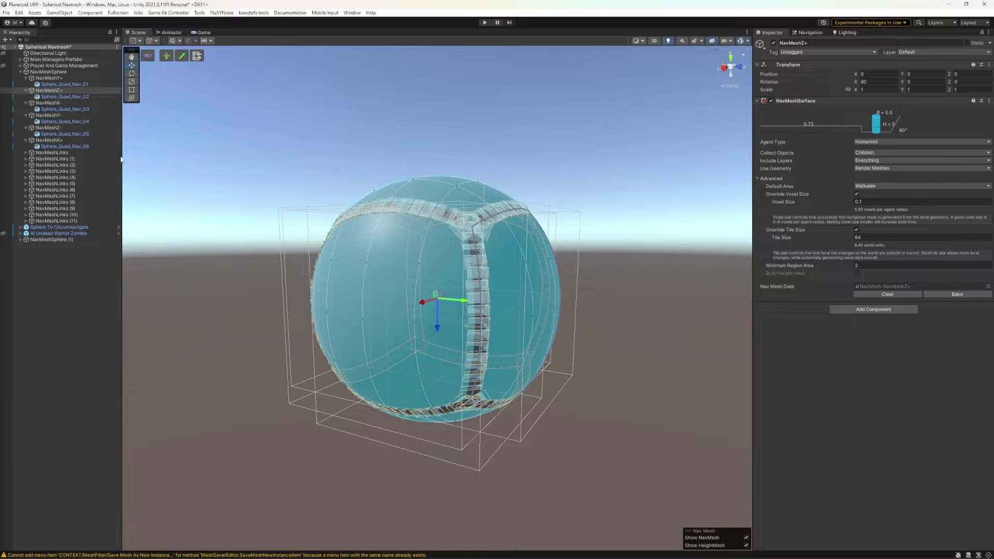
left_click(54, 103)
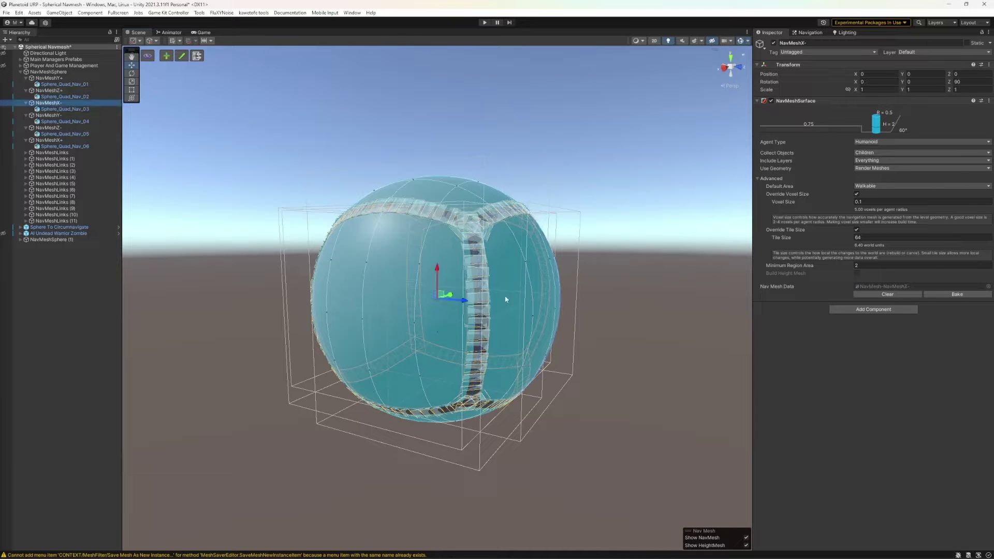
left_click_drag(584, 339, 507, 340, "alt")
left_click_drag(321, 275, 347, 276, "alt")
left_click_drag(410, 293, 640, 357, "alt")
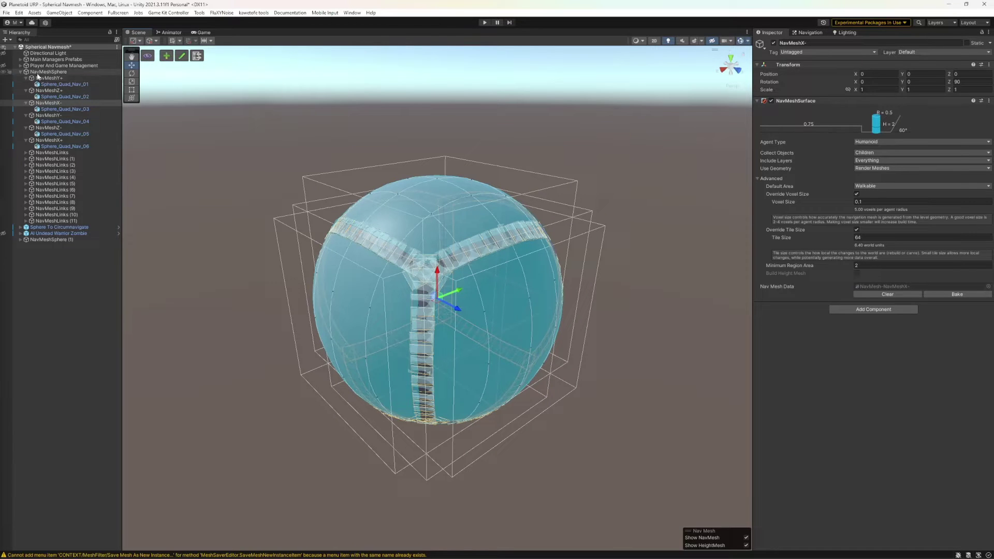
Open the mesh asset used by Sphere_Quad_Nav_01 and examine its wireframe preview from several angles
left_click(61, 84)
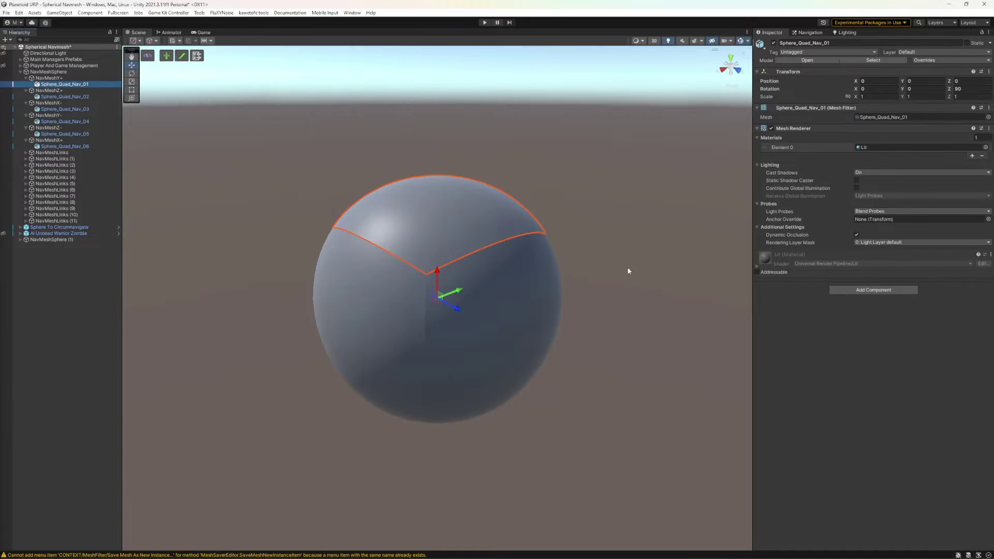
left_click_drag(626, 378, 532, 379, "alt")
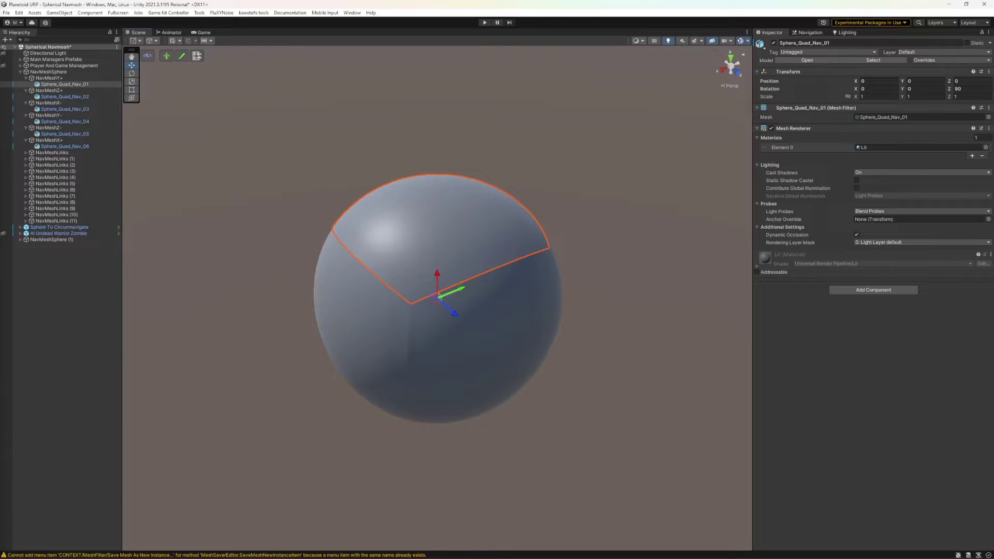
double_click(883, 117)
left_click_drag(874, 449, 868, 427)
scroll(859, 469, "up", 3)
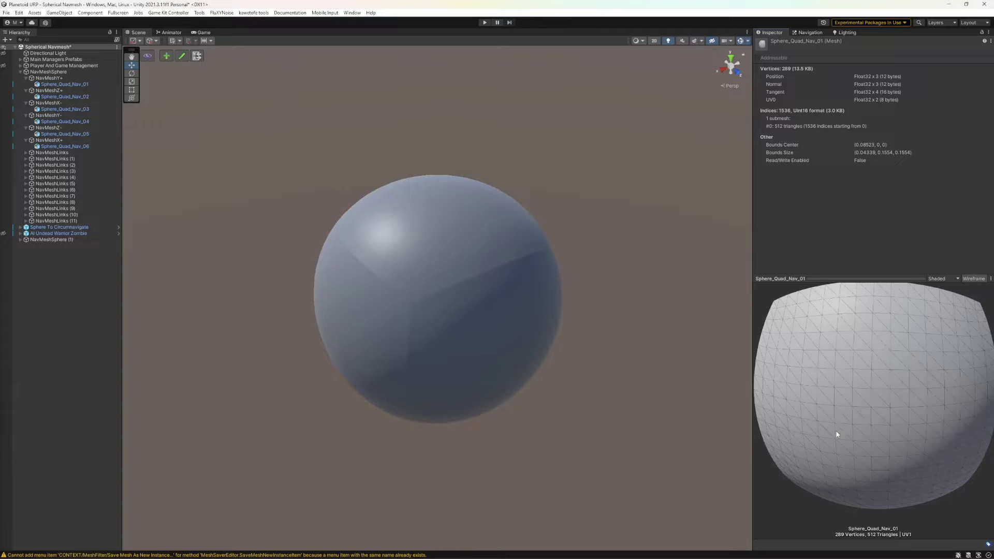
left_click_drag(835, 434, 844, 431)
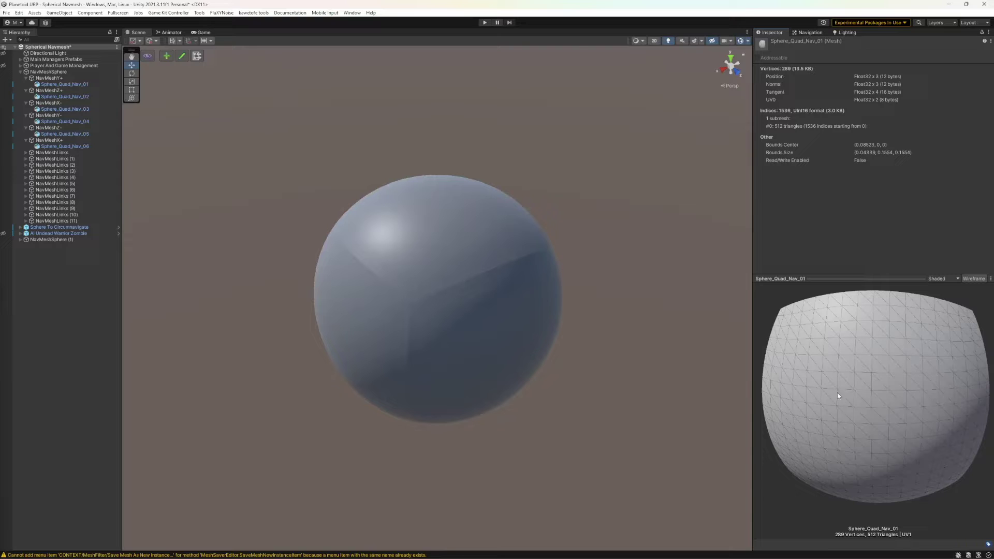
left_click_drag(920, 452, 852, 433)
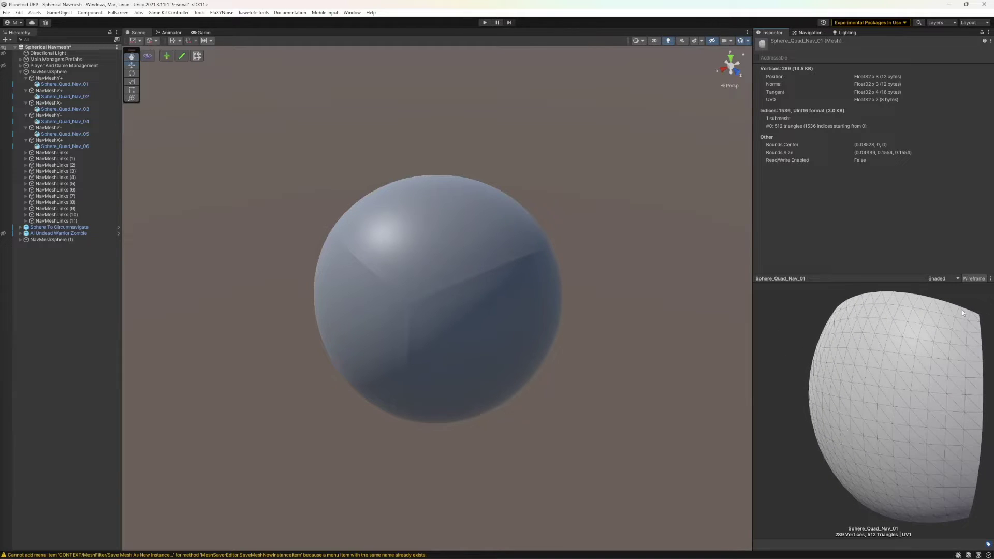
mouse_move(829, 412)
left_mouse_down()
mouse_move(912, 392)
mouse_move(910, 439)
mouse_move(852, 431)
mouse_move(834, 389)
mouse_move(856, 435)
mouse_move(830, 450)
mouse_move(812, 430)
mouse_move(843, 415)
left_mouse_up()
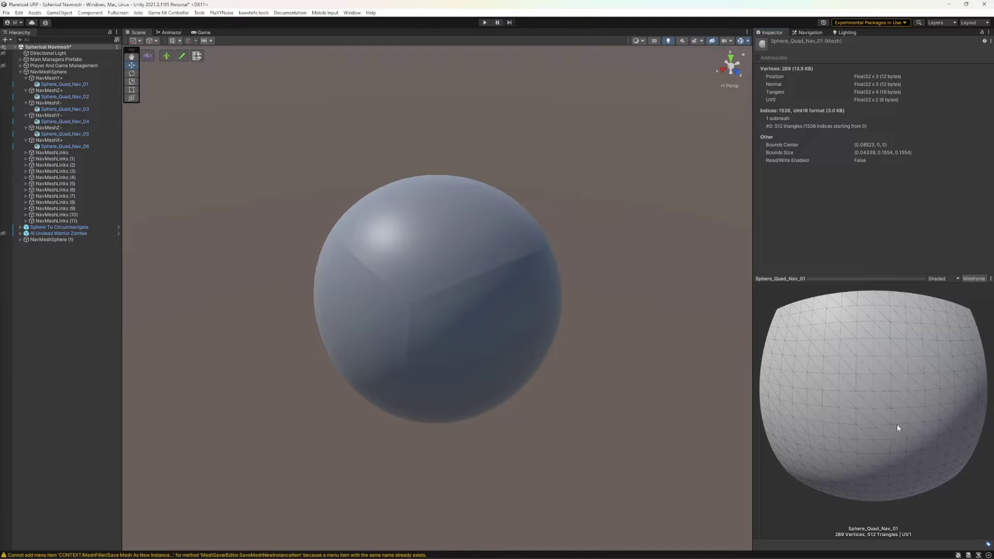
left_click_drag(818, 406, 828, 375)
left_click_drag(990, 376, 842, 388)
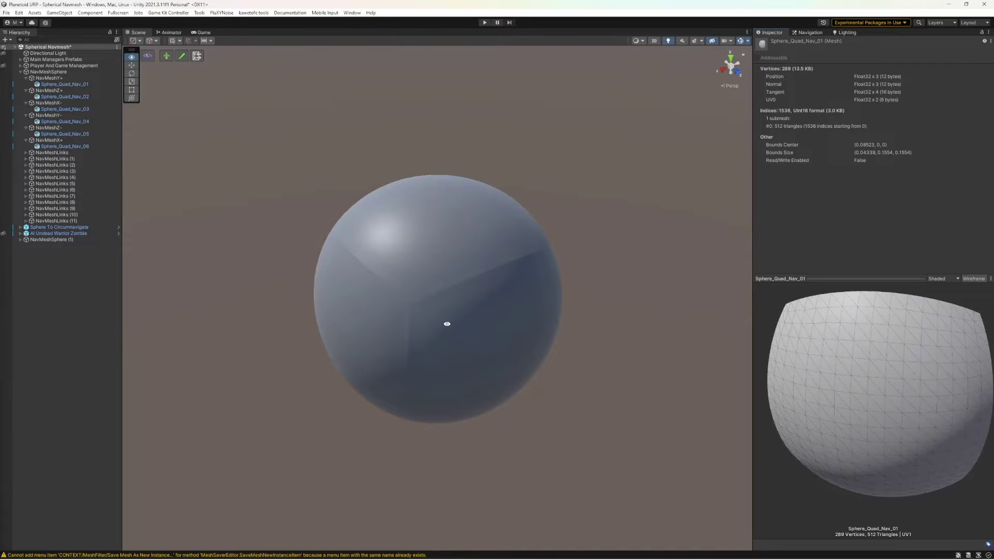
Review the NavMeshY+ surface's Collect Objects options, keeping Children, and check its child mesh Sphere_Quad_Nav_01
left_click(46, 72)
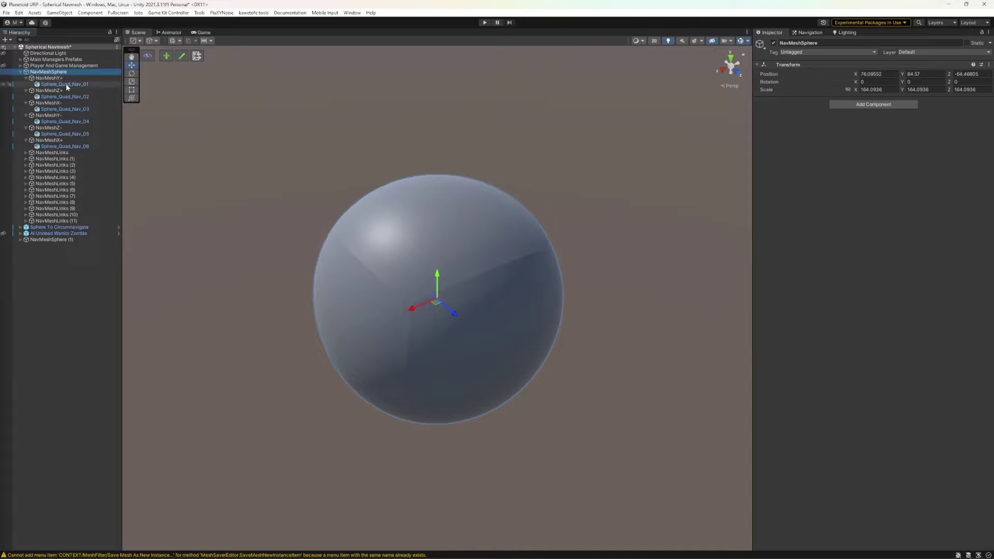
left_click(62, 84)
left_click(52, 78)
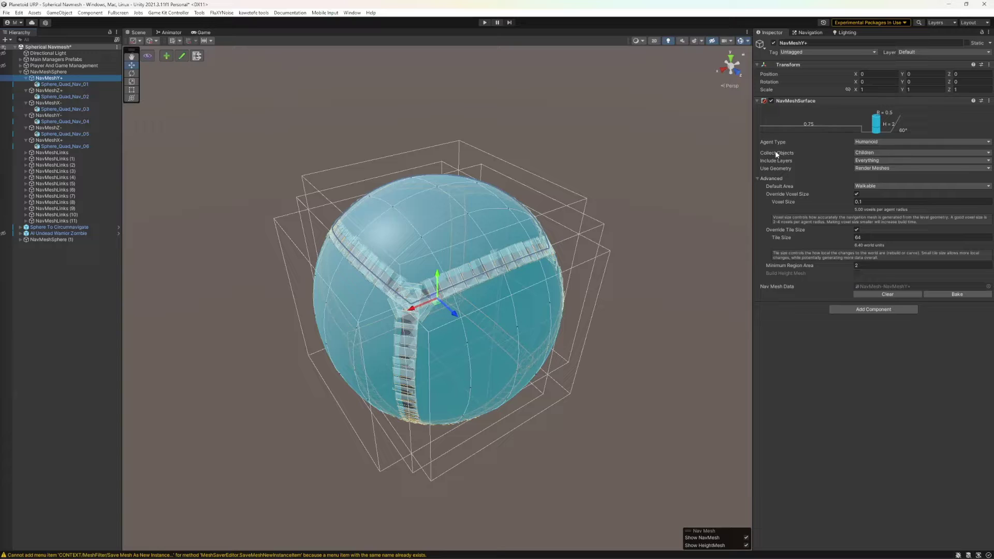
left_click(887, 153)
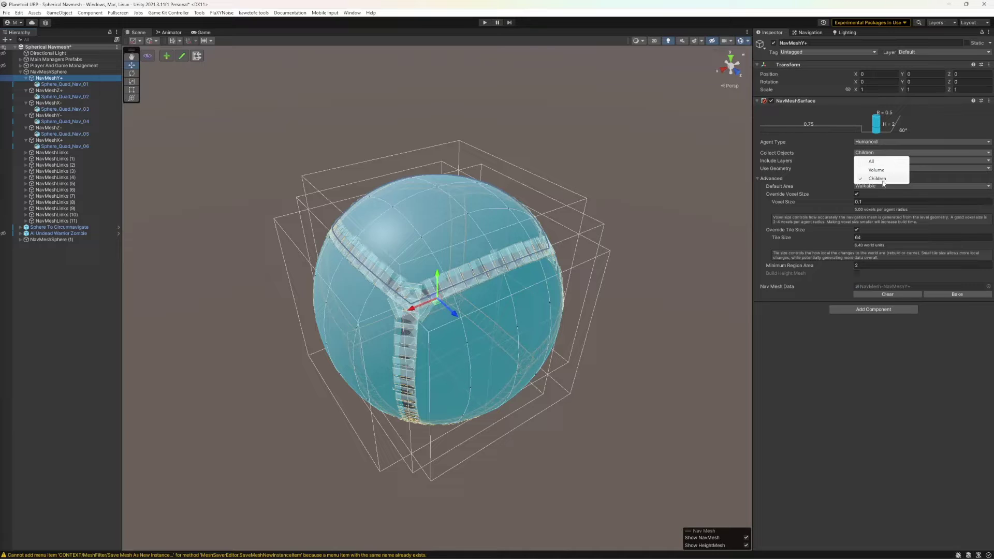
left_click(883, 180)
left_click(880, 153)
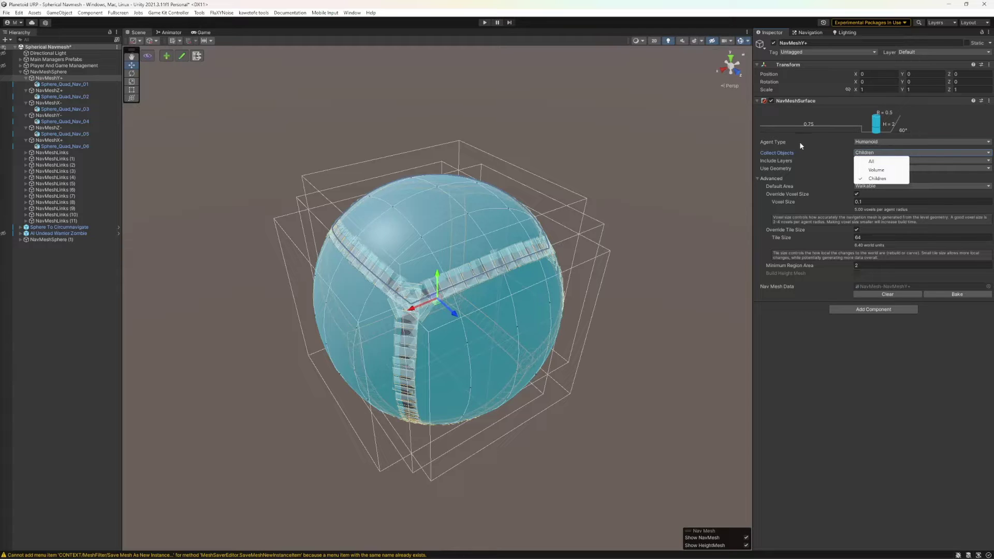
left_click(843, 383)
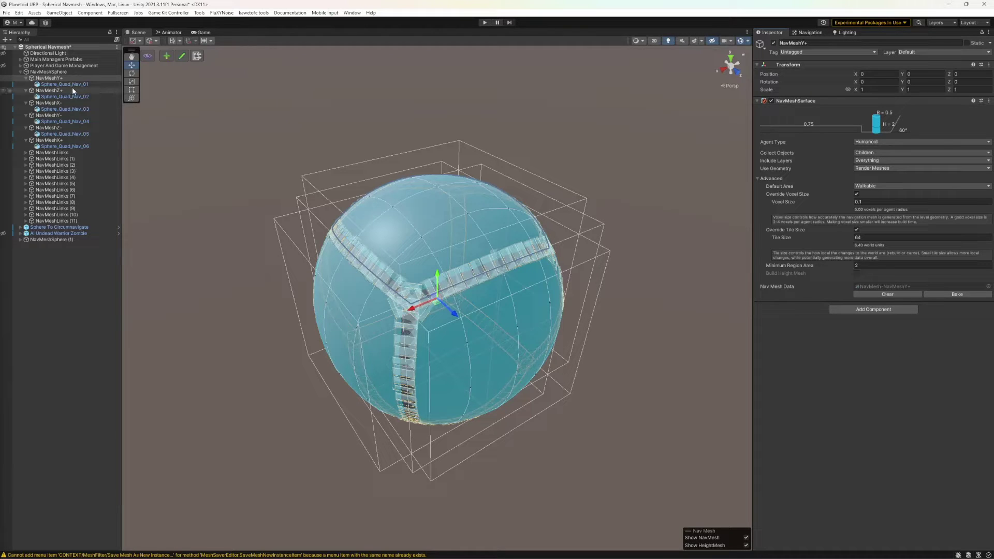
left_click(59, 85)
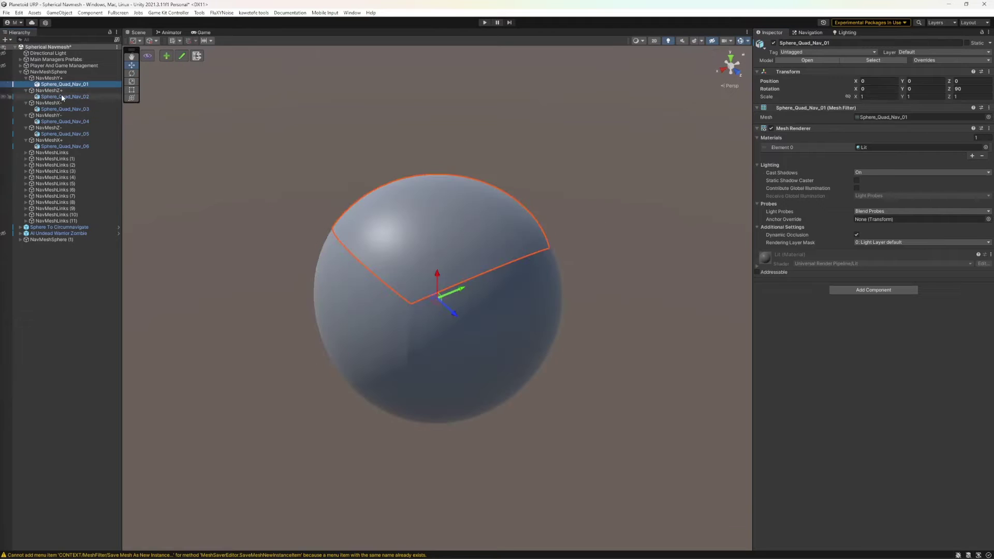
left_click(47, 78)
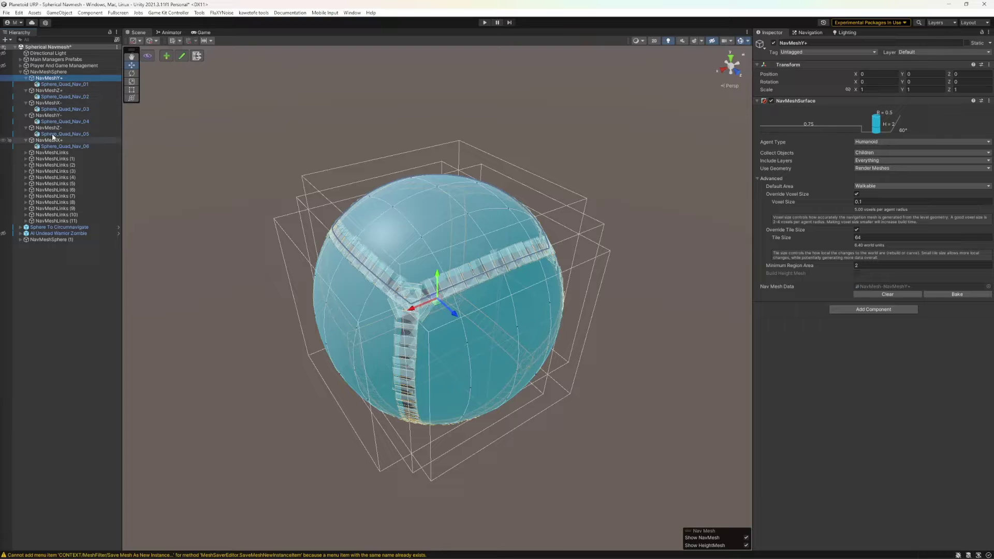
Expand the NavMeshLinks group and examine its individual NavMeshLink objects up close along the seams between sphere patches
left_click(36, 157)
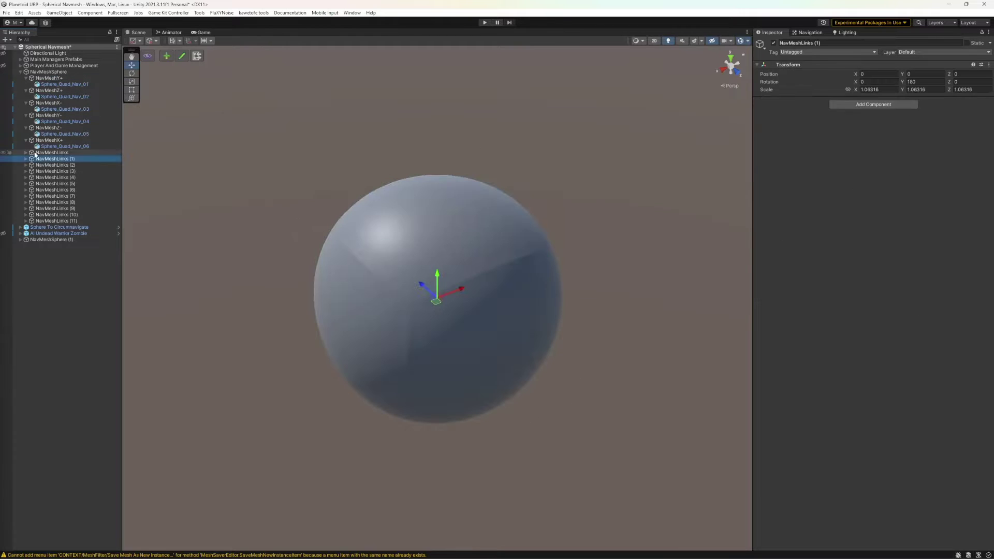
left_click(26, 152)
left_click(52, 159)
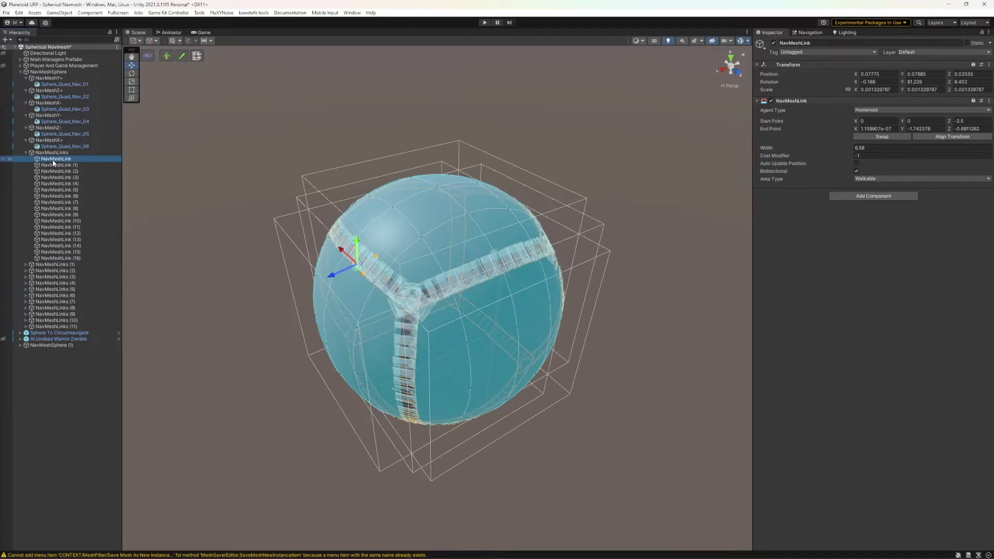
key("f")
left_click_drag(564, 324, 646, 381, "alt")
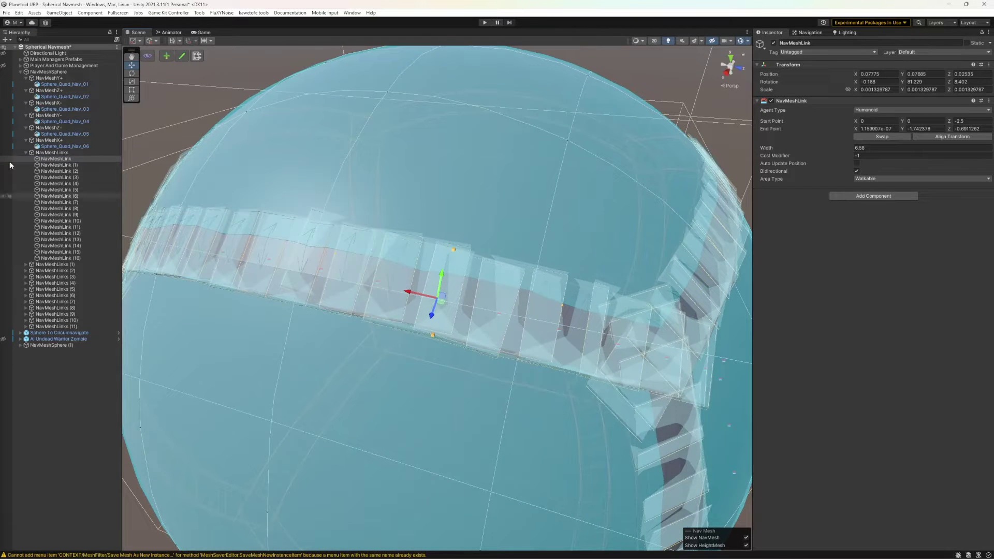
left_click(63, 165)
left_click_drag(269, 207, 329, 319, "alt")
left_click(330, 319)
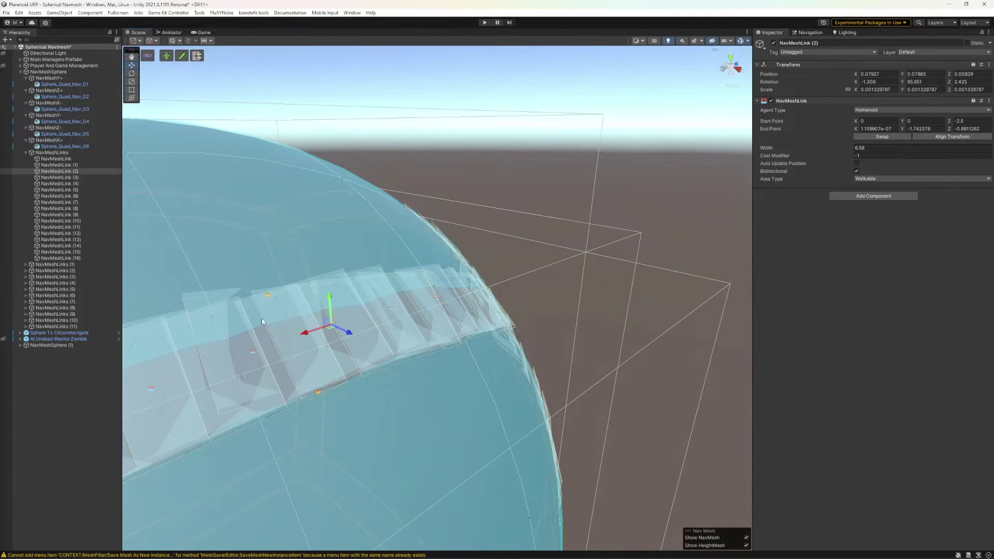
scroll(352, 281, "up", 3)
left_click_drag(353, 281, 482, 296, "alt")
right_click_drag(537, 340, 600, 336)
scroll(379, 291, "down", 8)
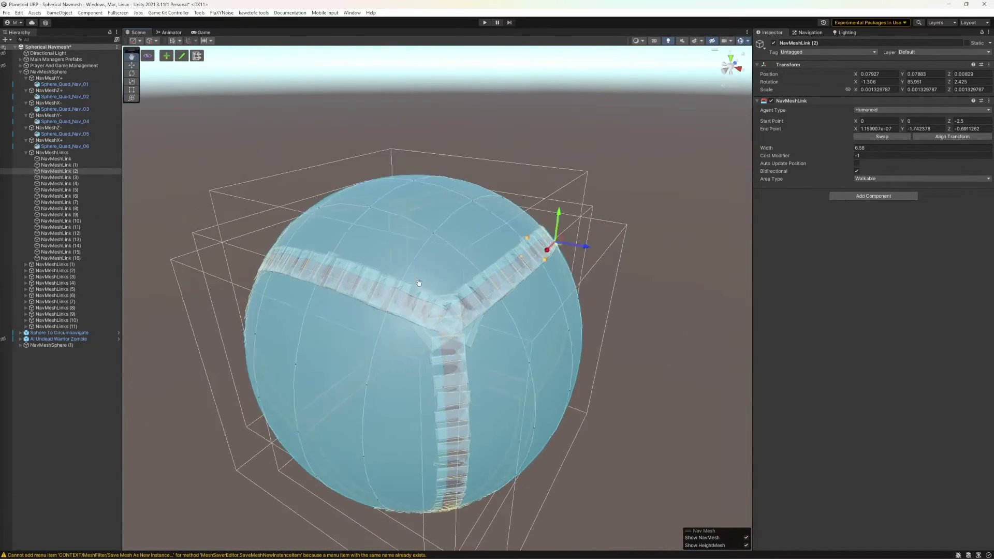
left_click_drag(419, 284, 428, 275)
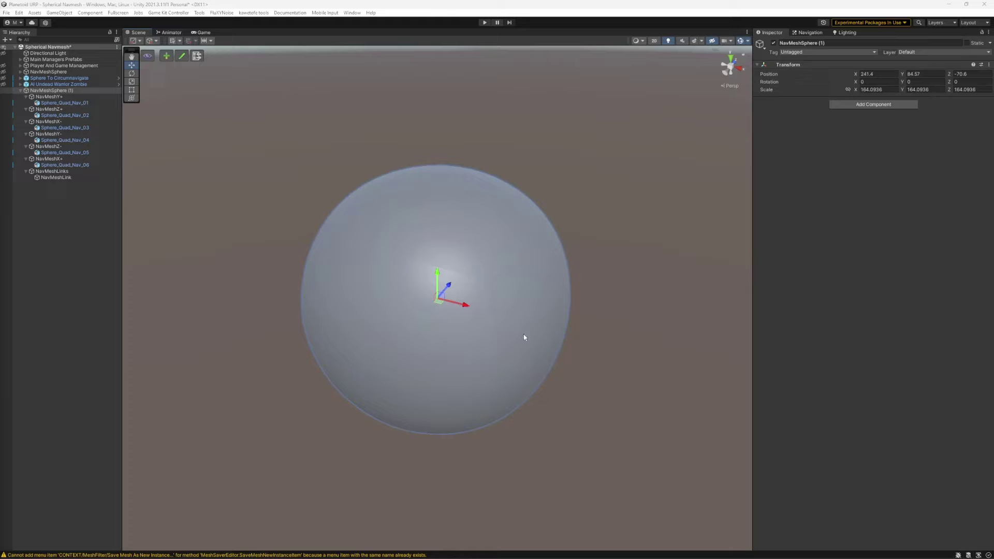
Bake the NavMeshY+ surface under NavMeshSphere (1)
left_click(62, 115)
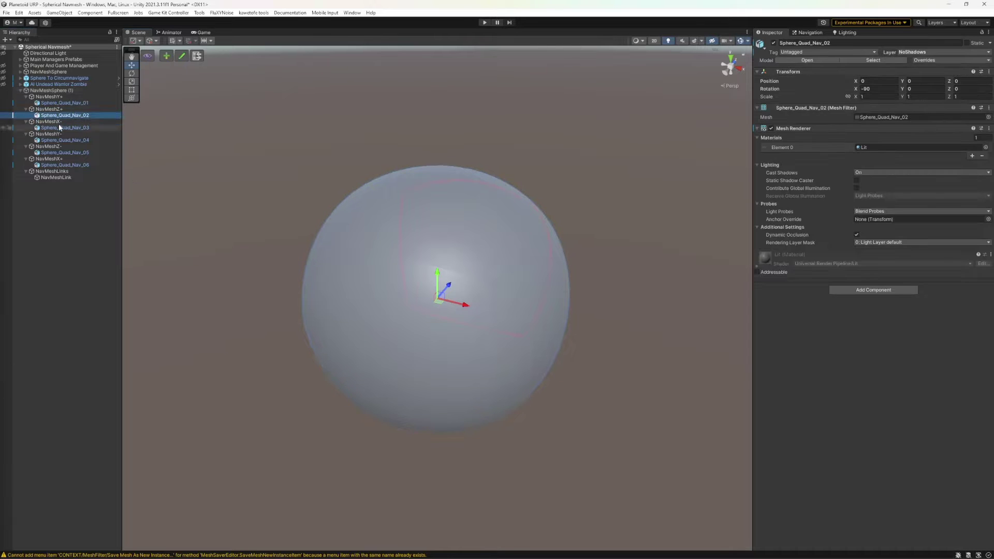
left_click(57, 103)
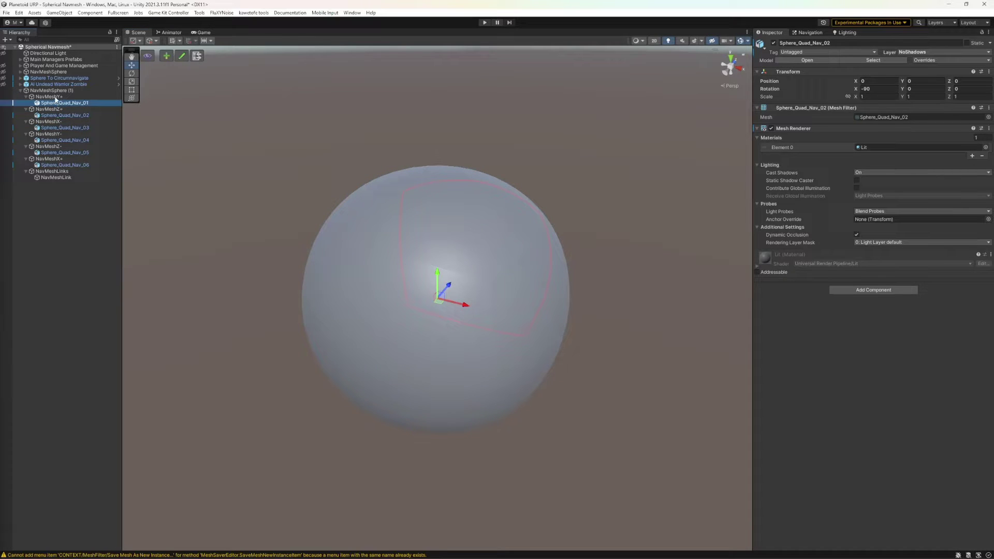
left_click(52, 98)
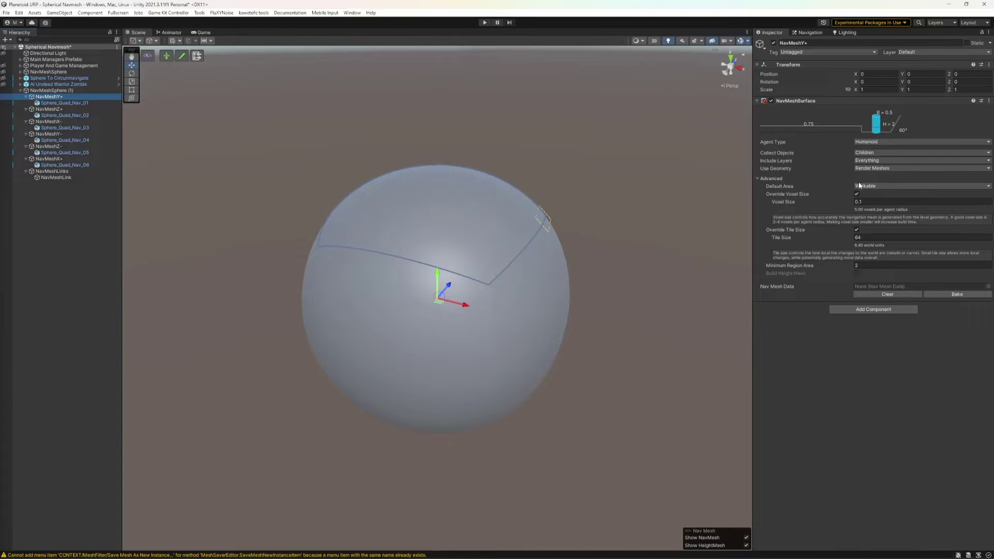
left_click(973, 295)
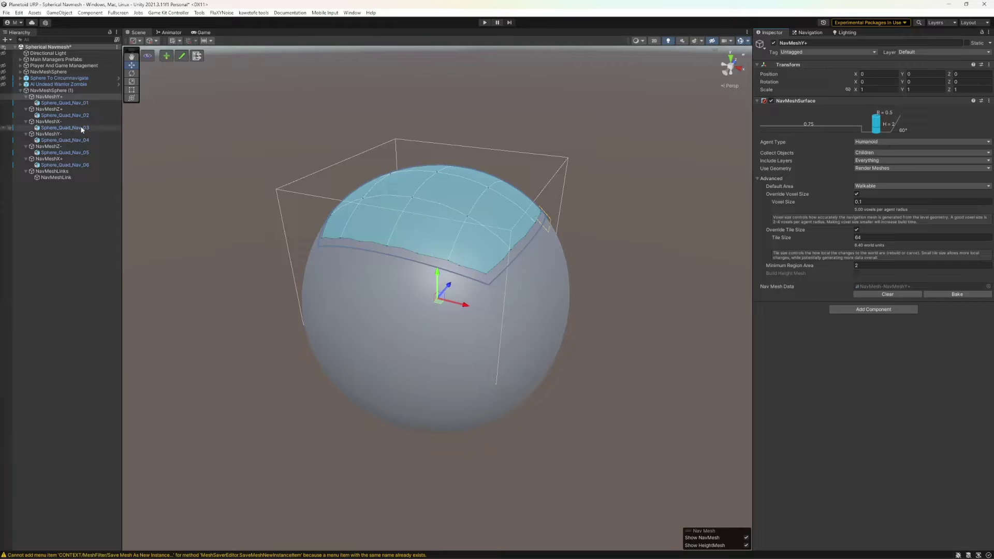
Bake the NavMeshZ+, NavMeshX-, NavMeshY-, NavMeshZ- and NavMeshX+ surfaces together
left_click(52, 109)
left_click(53, 122, "ctrl")
left_click(54, 134, "ctrl")
left_click(54, 147, "ctrl")
left_click(52, 159, "ctrl")
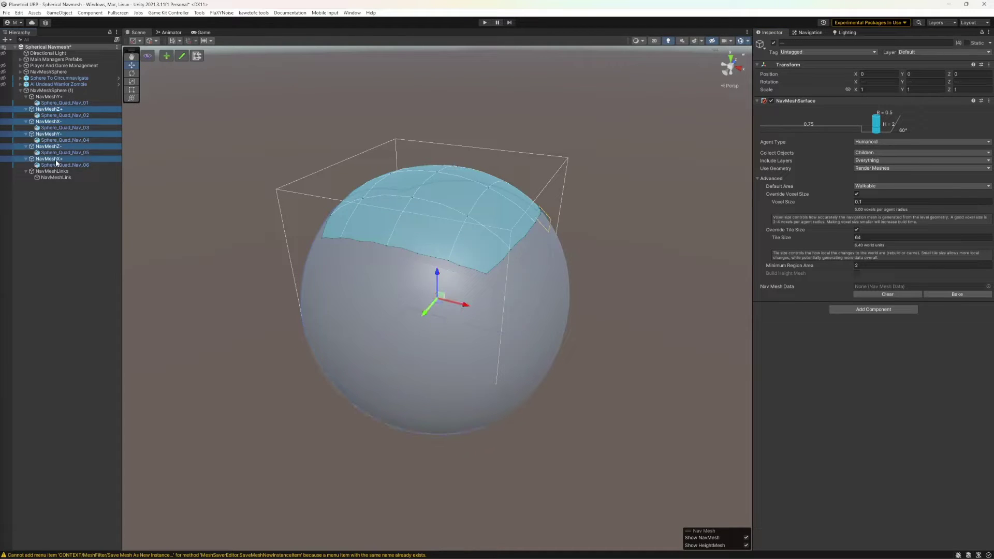
left_click(957, 294)
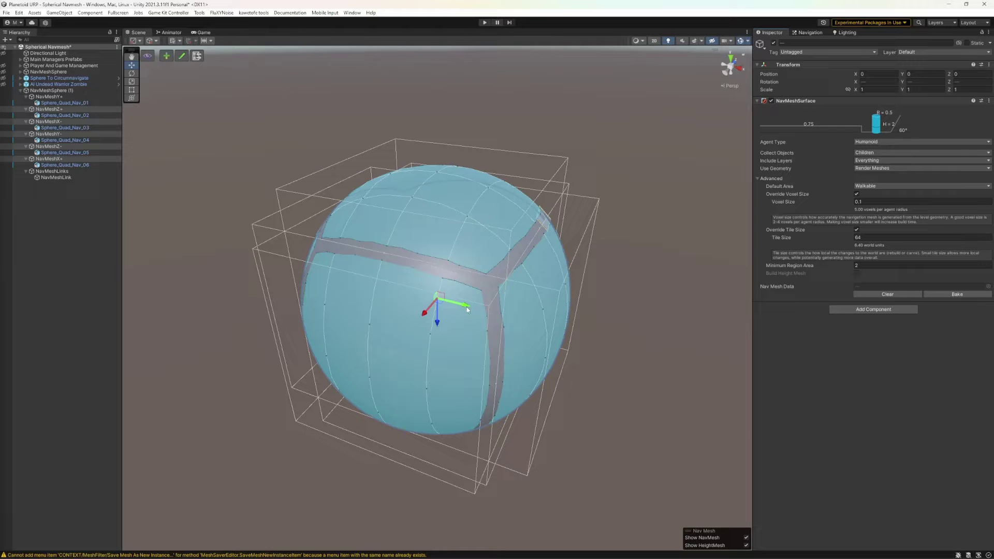
Check the individual baked surfaces under NavMeshSphere (1) and examine the gaps between the patches from several angles
left_click(51, 121)
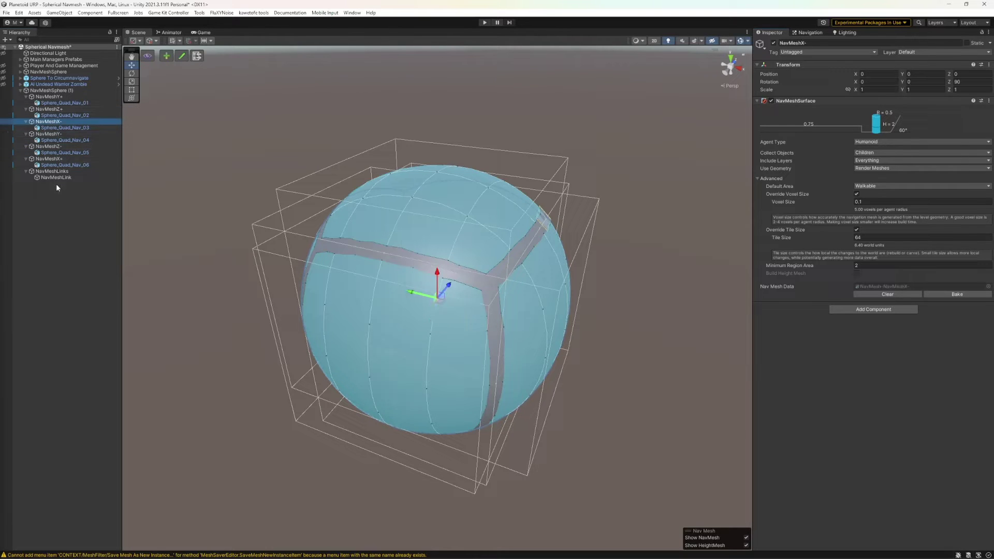
left_click(56, 135)
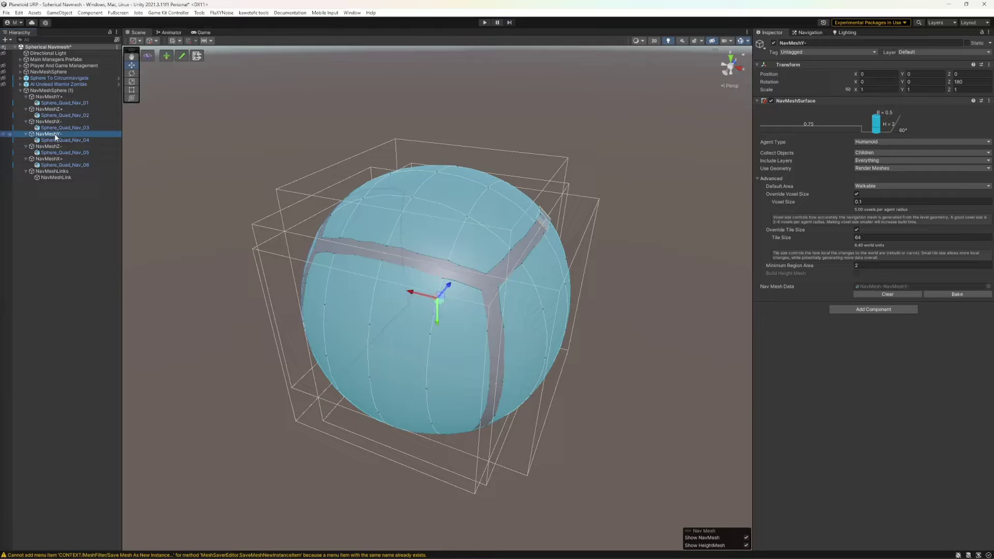
left_click(57, 152)
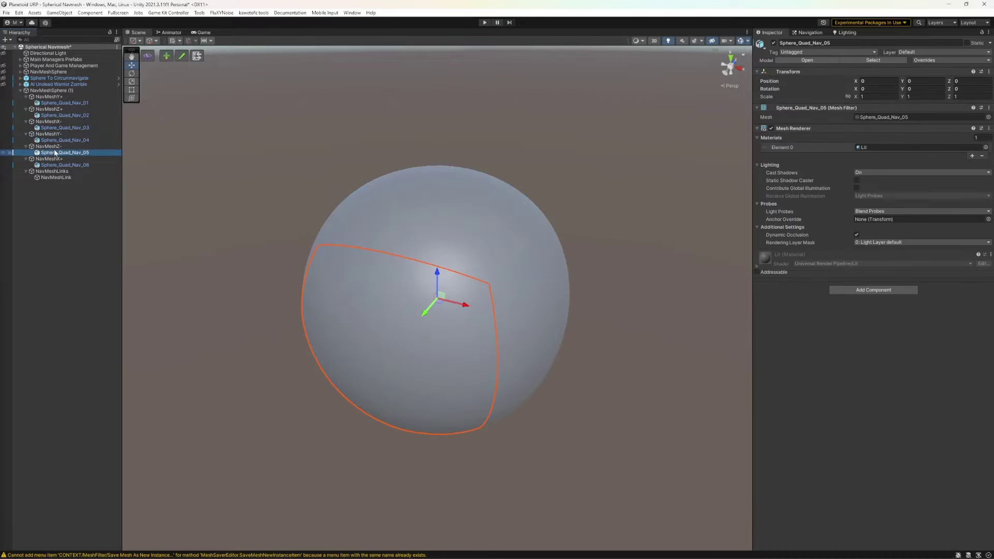
left_click(54, 147)
left_click_drag(690, 395, 766, 308, "alt")
left_click_drag(502, 383, 528, 397, "alt")
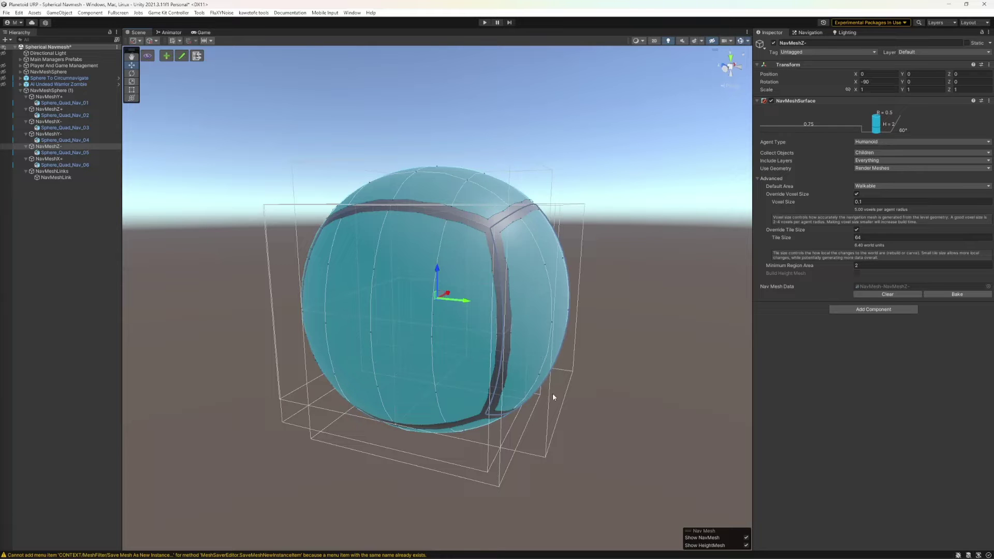
left_click_drag(600, 410, 617, 465, "alt")
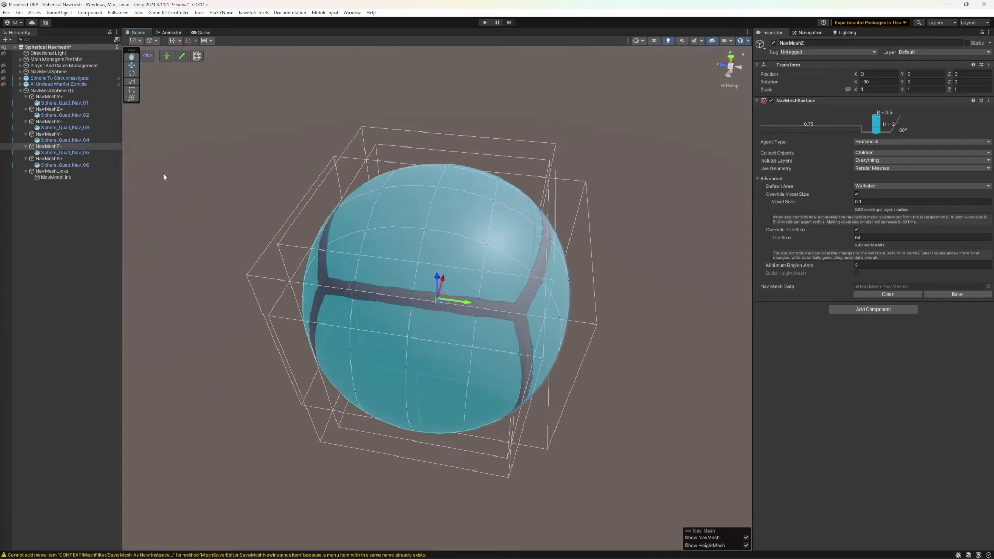
left_click(45, 91)
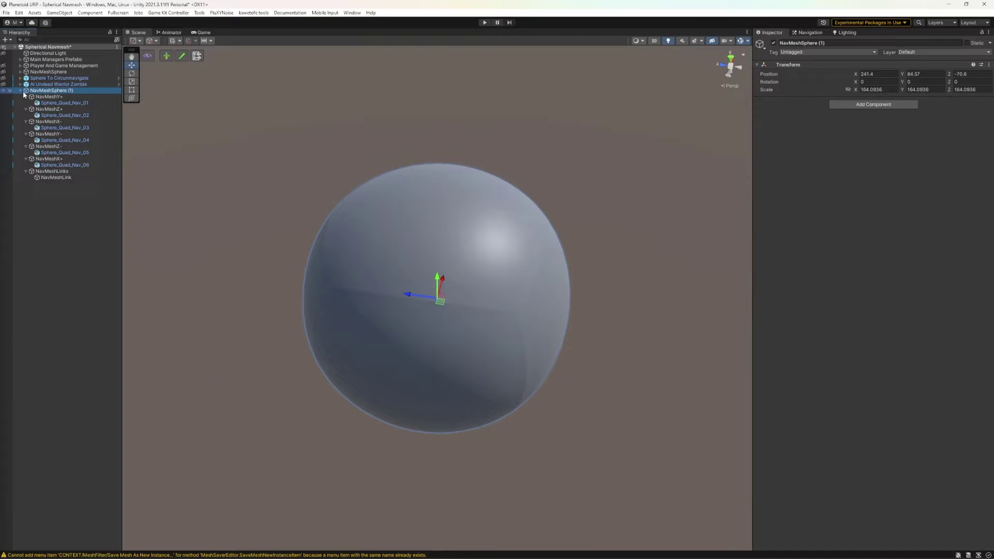
left_click(32, 97)
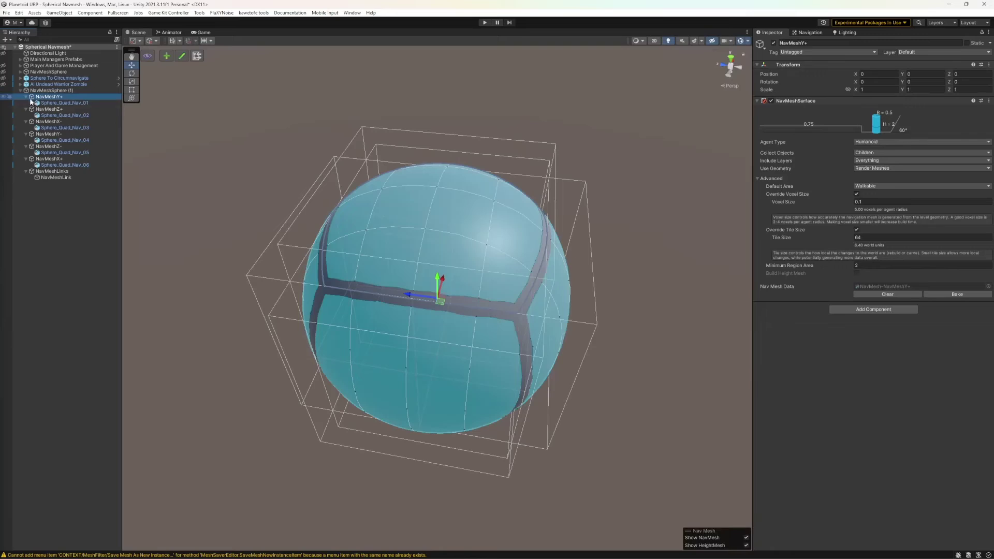
left_click(44, 172)
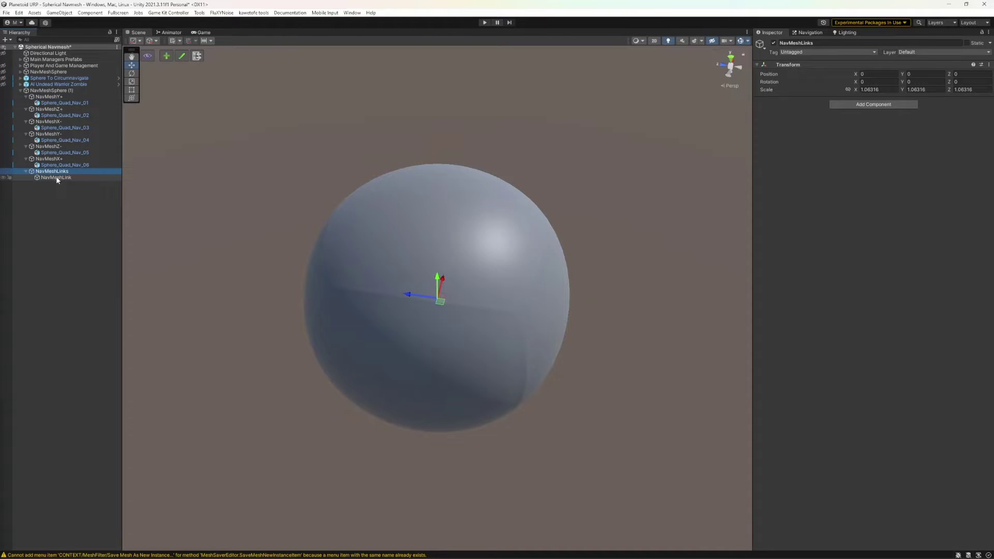
Nudge the NavMeshLink over the seam between two patches, to about X 0.0783, Y 0.0771, Z 0.0255
left_click(56, 178)
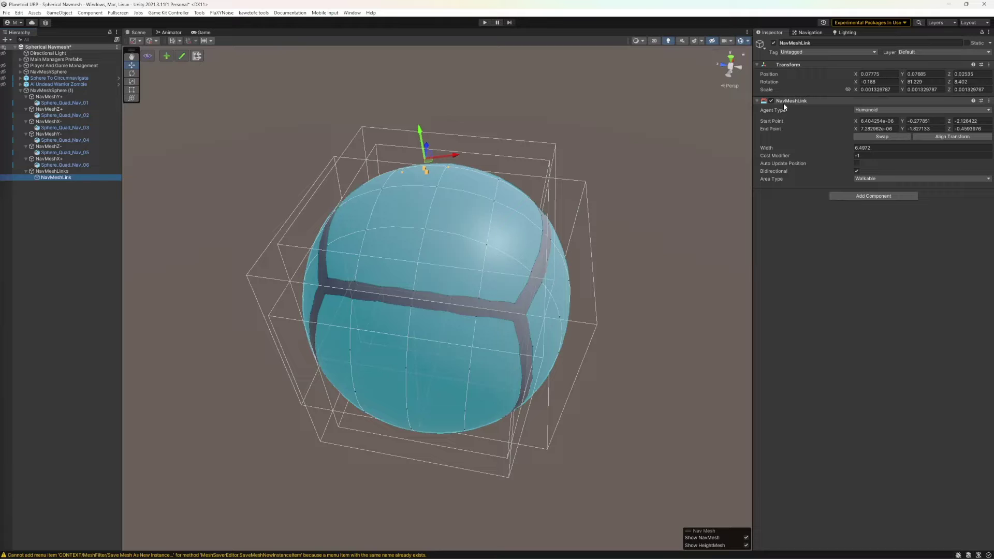
left_click_drag(458, 208, 414, 251, "alt")
scroll(554, 305, "up", 8)
scroll(521, 319, "up", 6)
left_click_drag(569, 253, 497, 217)
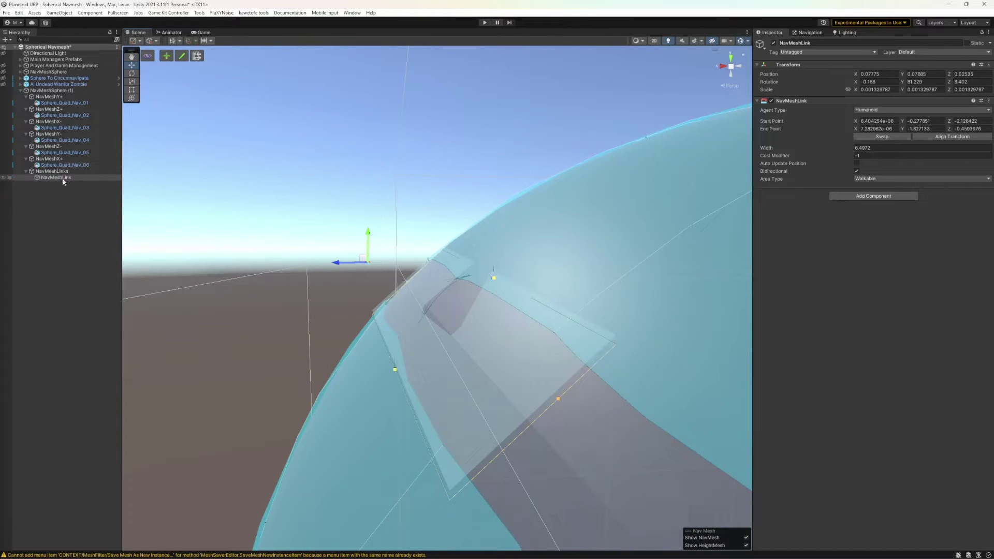
mouse_move(363, 258)
left_mouse_down()
mouse_move(283, 227)
mouse_move(242, 187)
mouse_move(281, 192)
mouse_move(383, 258)
mouse_move(352, 246)
mouse_move(364, 257)
mouse_move(346, 238)
mouse_move(358, 241)
mouse_move(334, 230)
mouse_move(369, 257)
left_mouse_up()
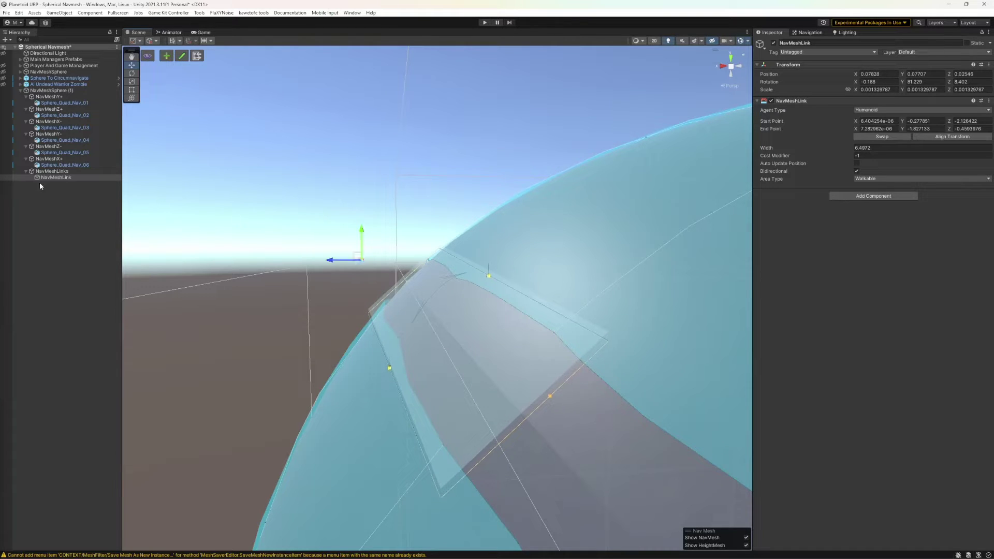
Adjust the link's ends to overlap both patches, Start Point about (0, -0.358, -2.094) and End Point about (0, -1.885, -0.471)
left_click_drag(554, 313, 499, 284, "alt")
left_click_drag(445, 333, 409, 400, "alt")
left_click(382, 381)
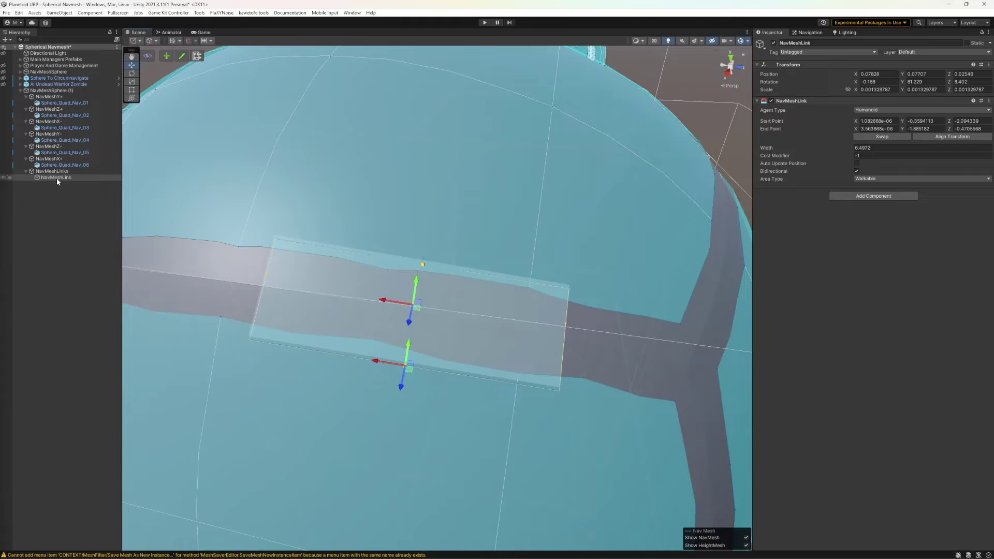
left_click_drag(508, 317, 550, 317, "alt")
scroll(549, 317, "down", 5)
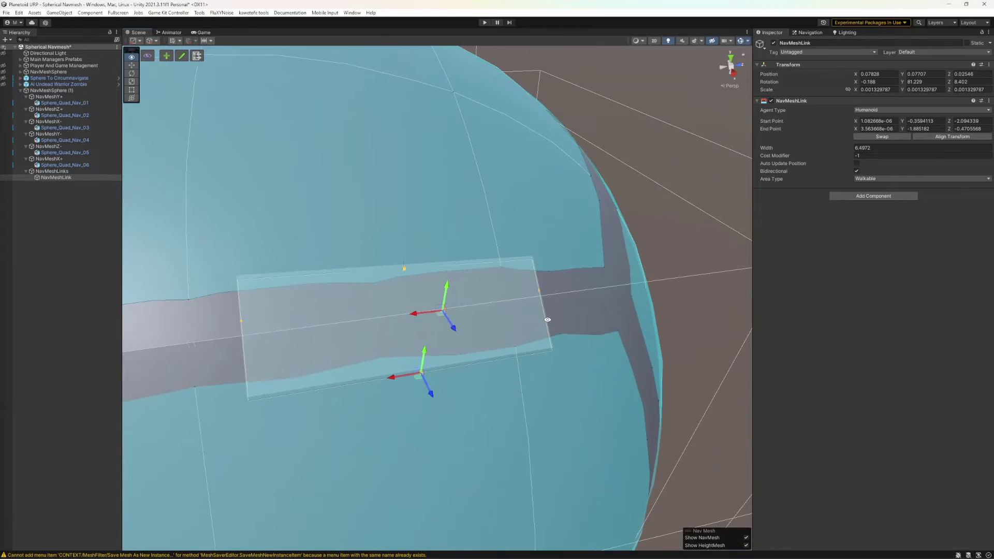
middle_click_drag(227, 307, 422, 275)
right_click_drag(423, 275, 472, 314)
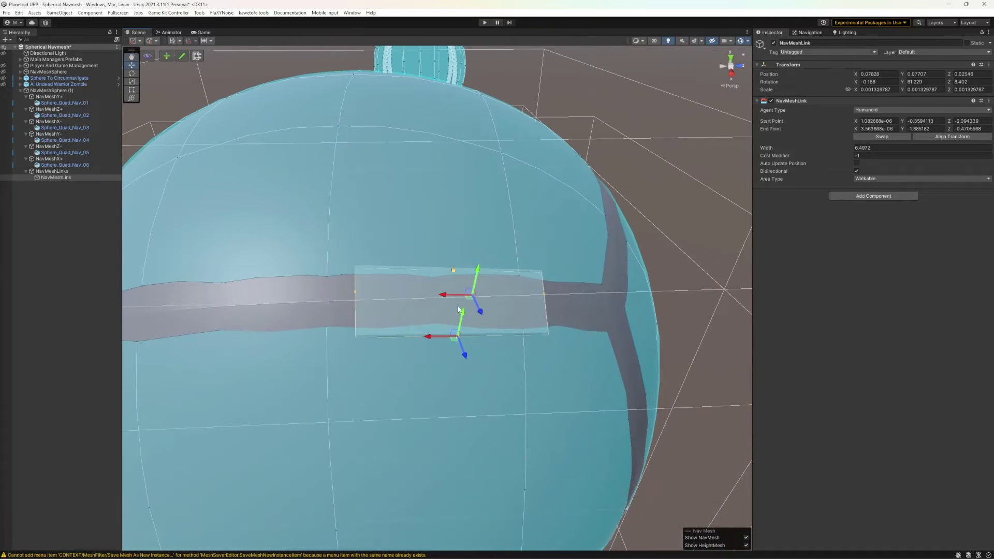
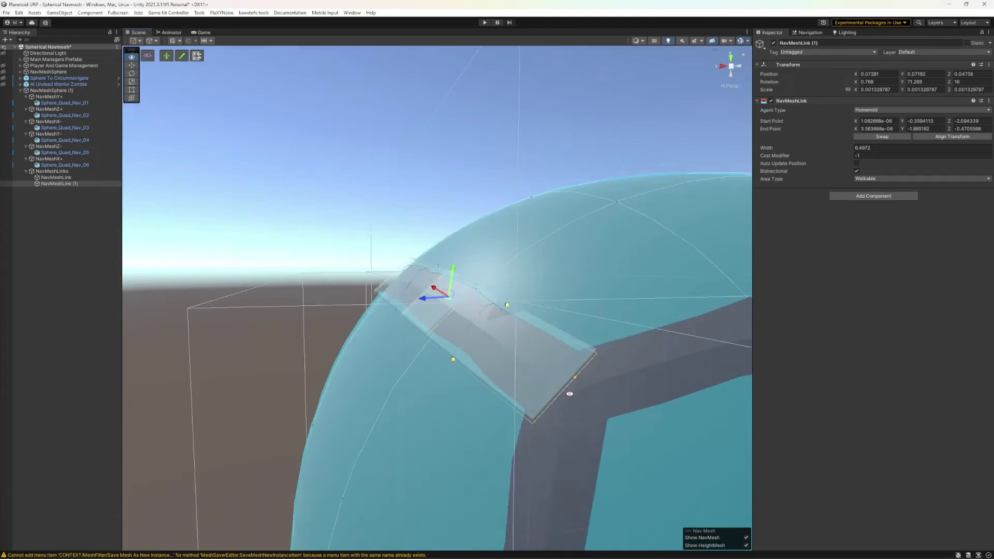
Duplicate NavMeshLink (1), move the copy to the uncovered side of the first link along the same seam, and tilt it to the sphere's curvature
scroll(379, 315, "down", 5)
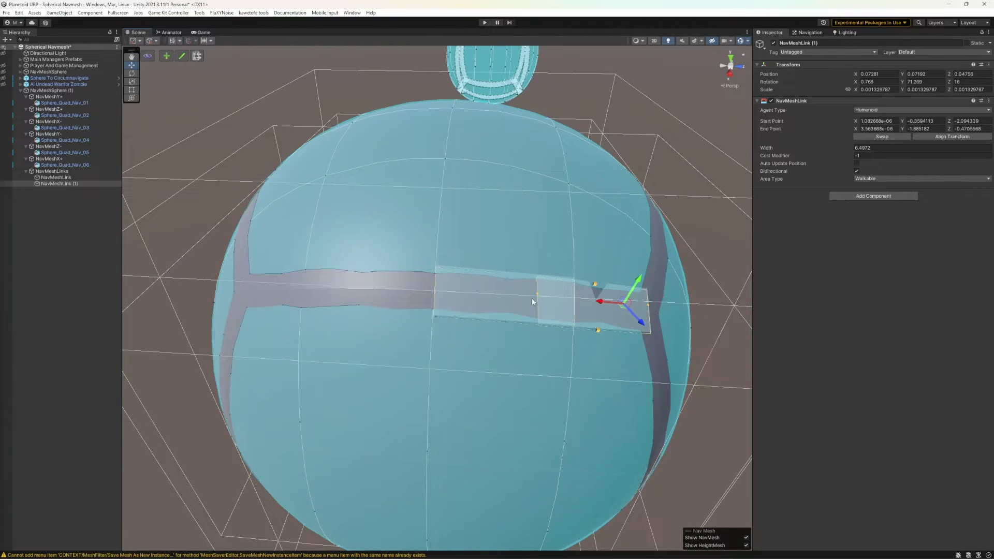
key("ctrl+d")
left_click_drag(616, 308, 391, 258)
key("e")
left_click_drag(408, 290, 421, 242)
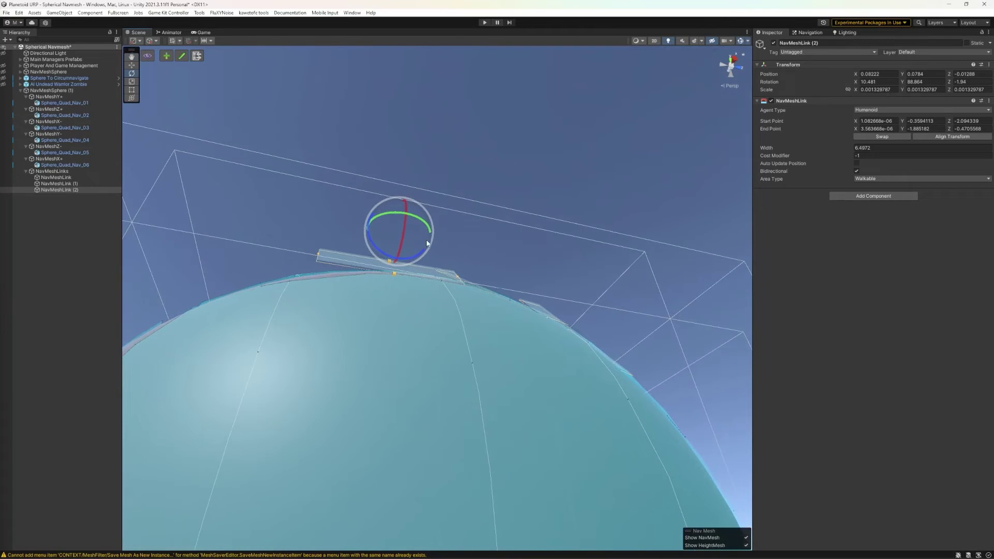
left_click_drag(420, 206, 515, 281)
Duplicate the newest link once more and place the copy roughly over the remaining seam gap near the corner, rotating it to follow the curve
key("w")
key("ctrl+d")
left_click_drag(473, 256, 384, 215)
key("e")
left_click_drag(361, 253, 374, 263)
left_click_drag(446, 313, 529, 382, "alt")
key("w")
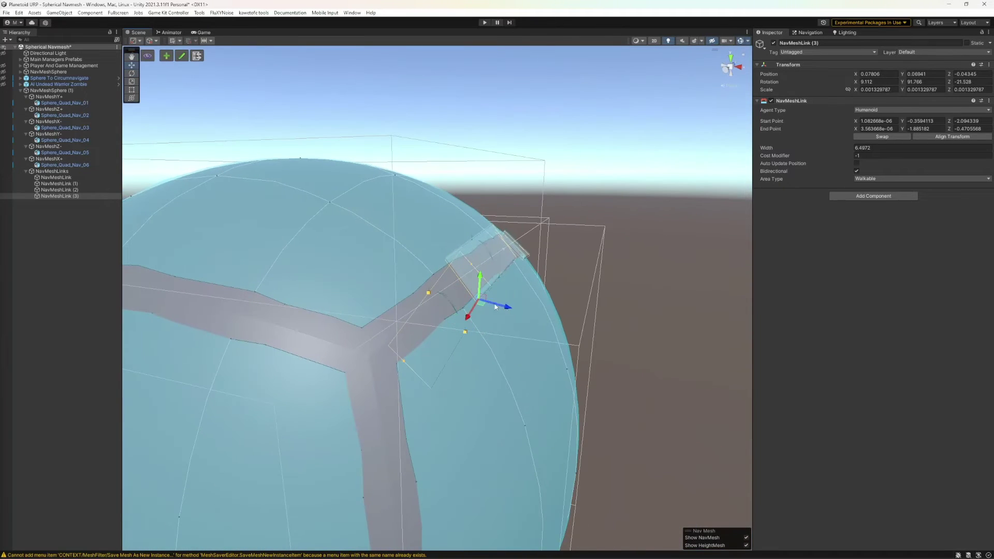
Fine-tune NavMeshLink (3) on the seam, at about position (0.075, 0.072, -0.044) and rotation (12.2, 97.3, -17.1)
mouse_move(483, 301)
left_mouse_down()
mouse_move(489, 291)
mouse_move(467, 291)
left_mouse_up()
left_click_drag(535, 328, 389, 269, "alt")
key("e")
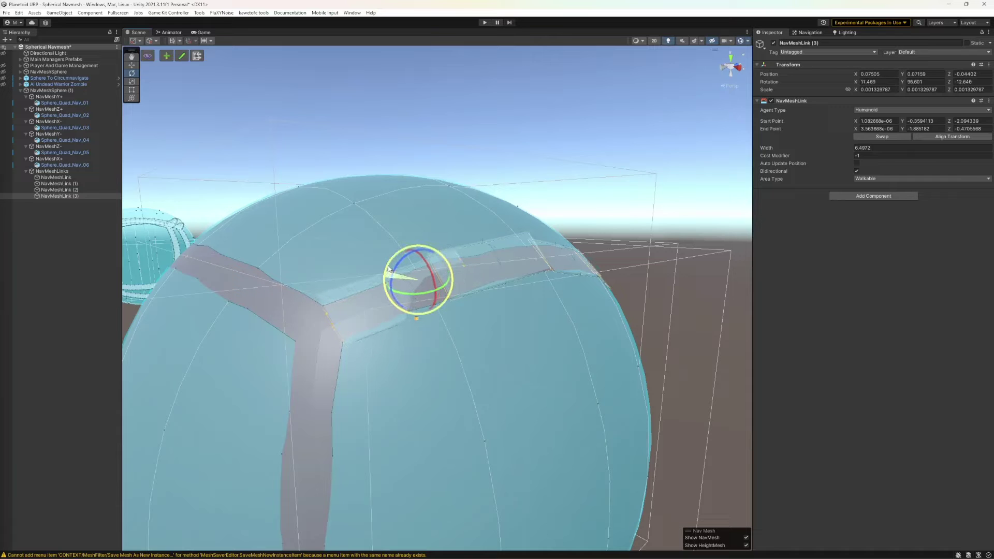
left_click_drag(341, 246, 539, 348, "alt")
middle_click_drag(539, 349, 477, 260)
scroll(478, 261, "down", 3)
left_click_drag(479, 260, 548, 280, "alt")
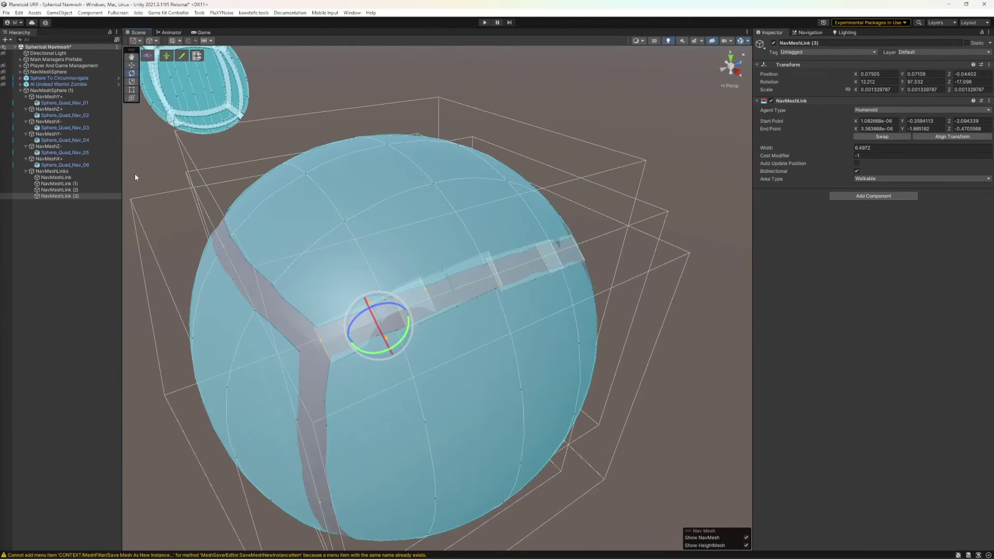
Select all four links in the NavMeshLinks group and examine how they cover the seam
left_click(52, 172)
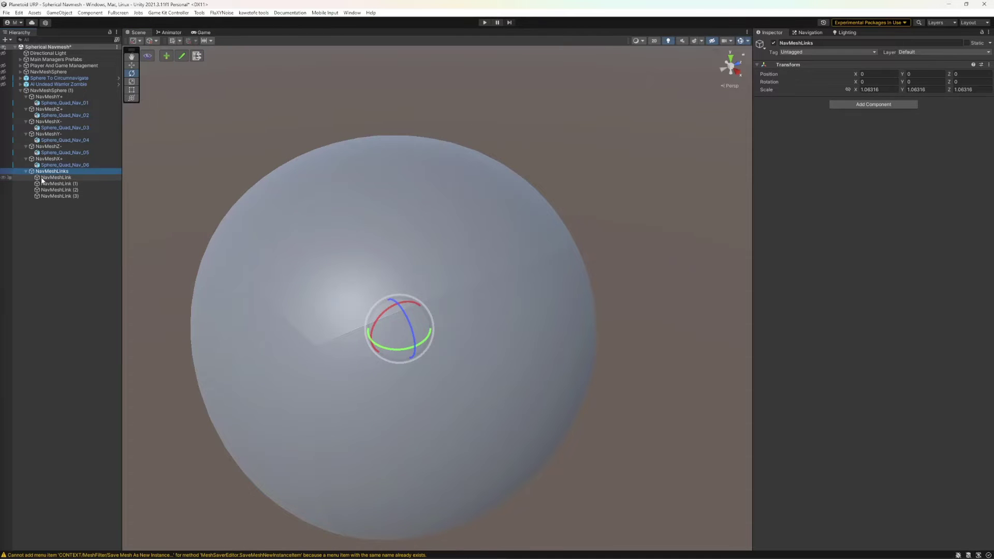
left_click(56, 178)
left_click(71, 197, "shift")
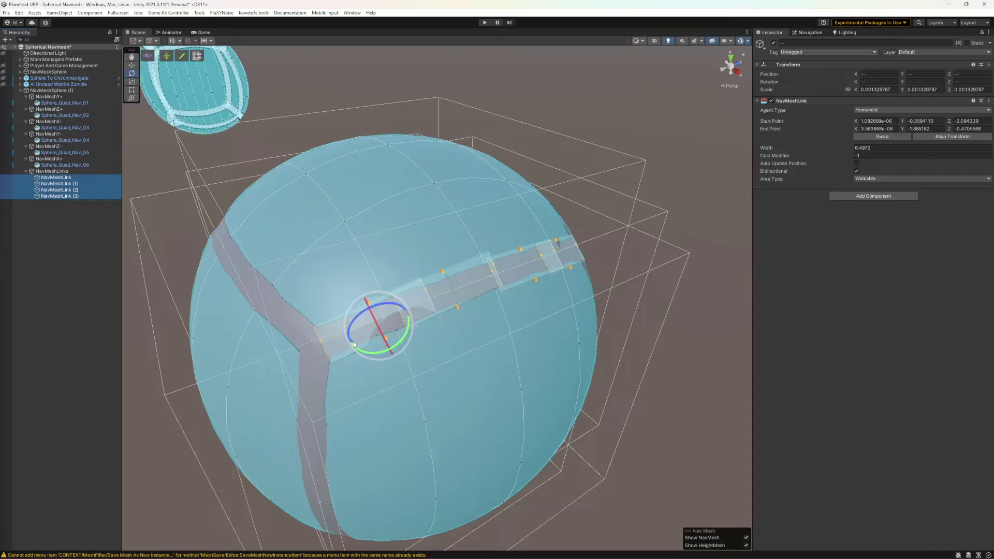
left_click_drag(478, 323, 522, 386, "alt")
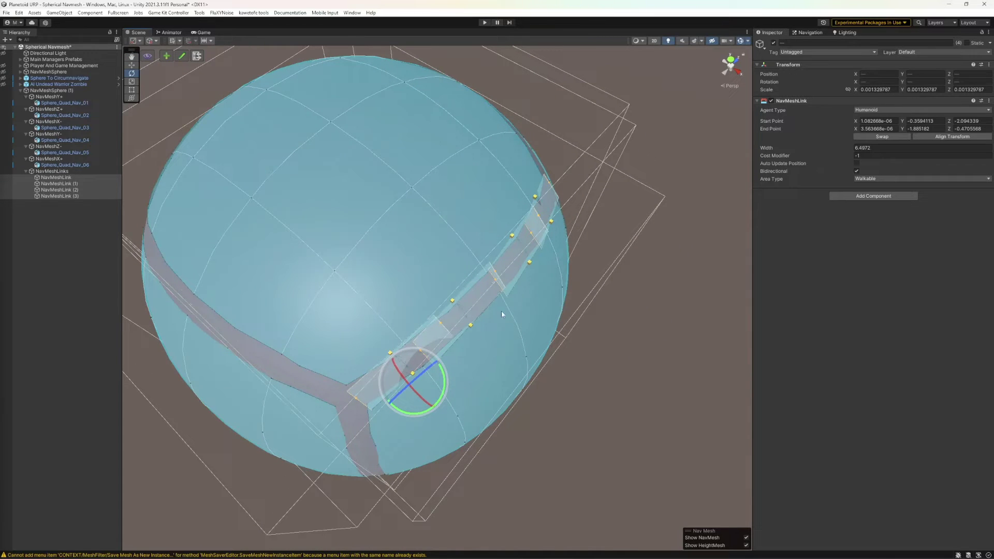
left_click_drag(453, 434, 246, 265, "alt")
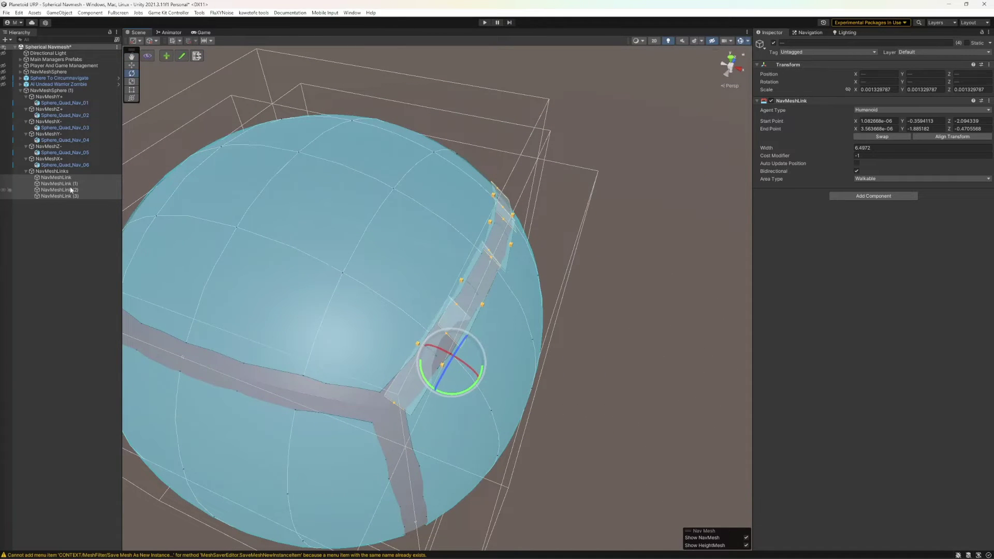
Duplicate the NavMeshLinks group and rotate the copy 90 degrees about Y onto the adjacent seam
left_click(47, 196)
left_click(45, 171)
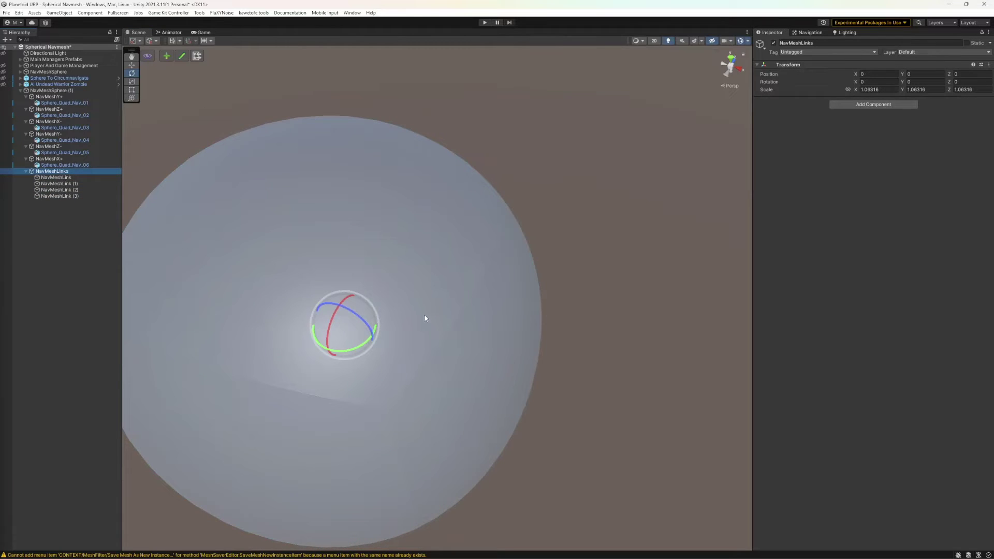
key("ctrl+d")
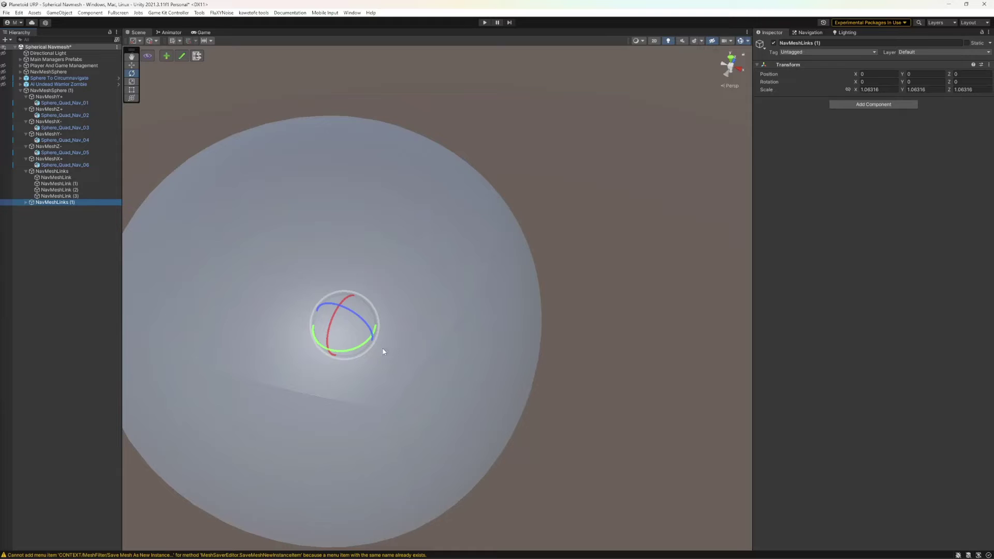
left_click_drag(359, 346, 256, 368)
Expand NavMeshLinks (1), examine each of its four links along the adjacent seam, and collapse the group
left_click(26, 201)
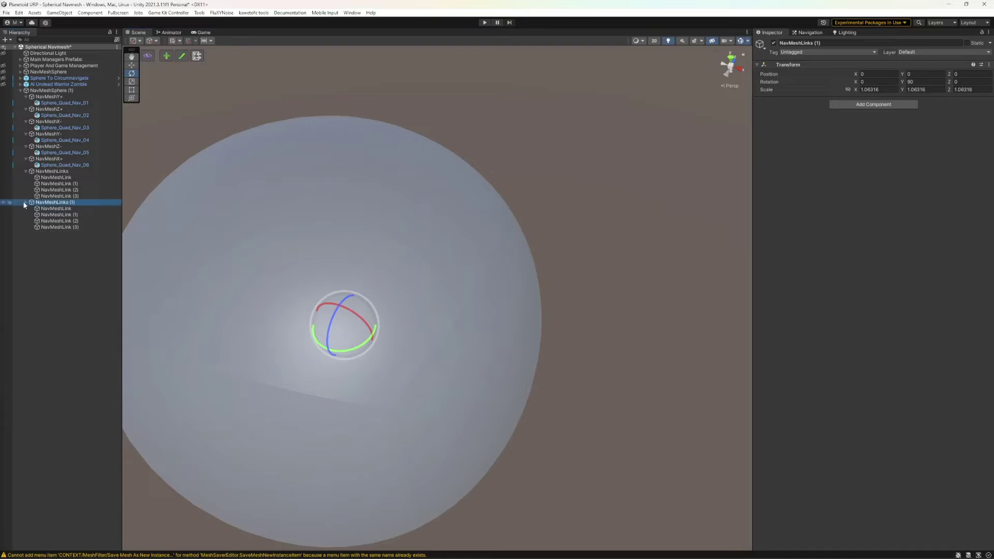
left_click(55, 208)
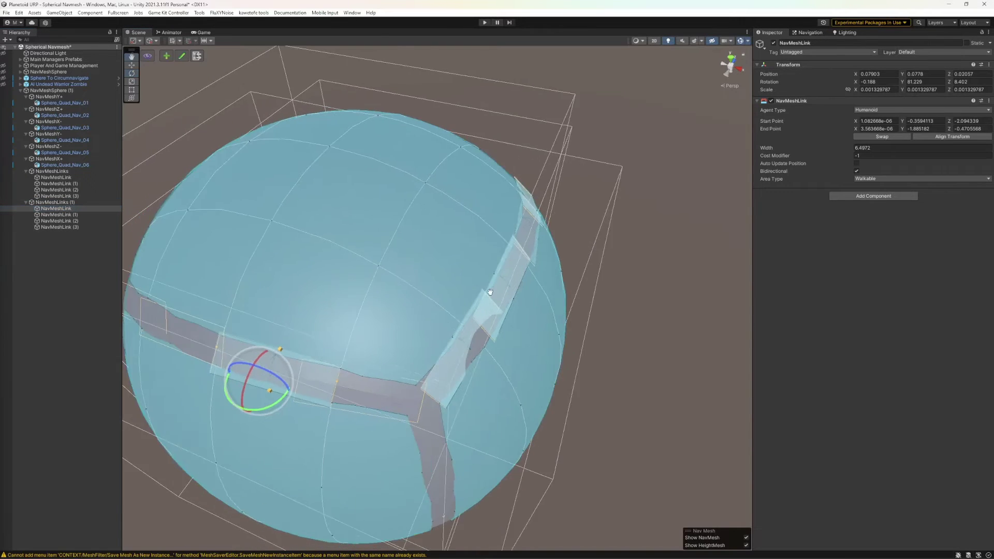
key("f")
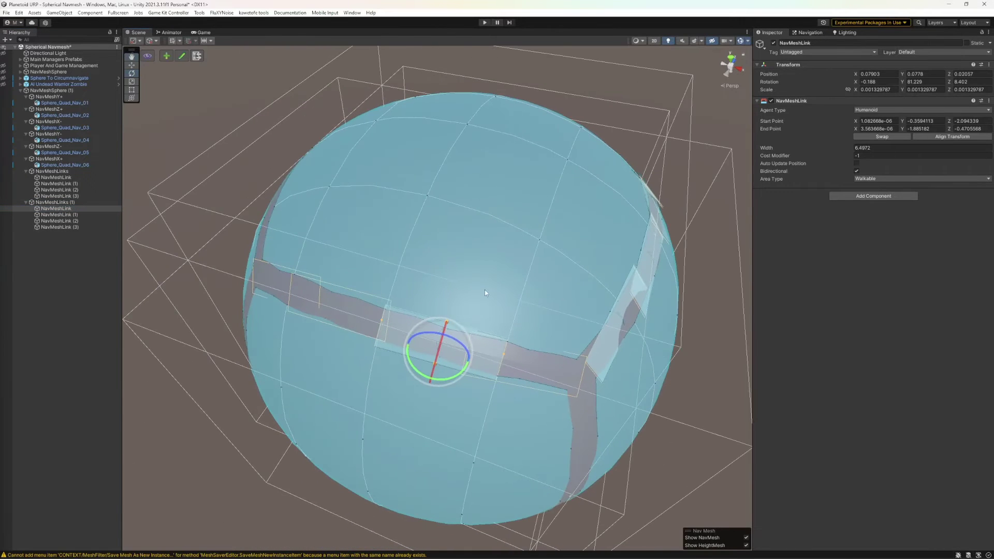
left_click(62, 215)
left_click(68, 222)
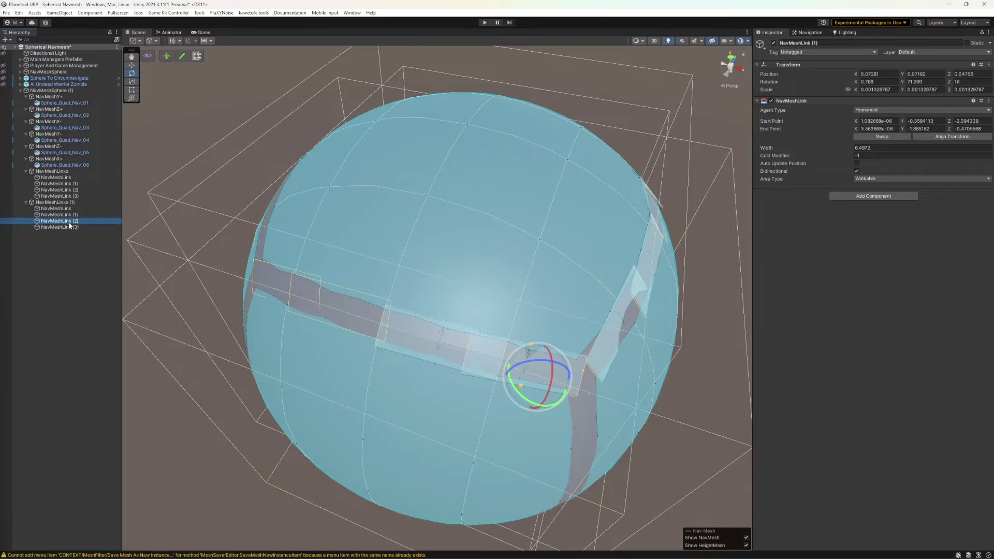
left_click(73, 226)
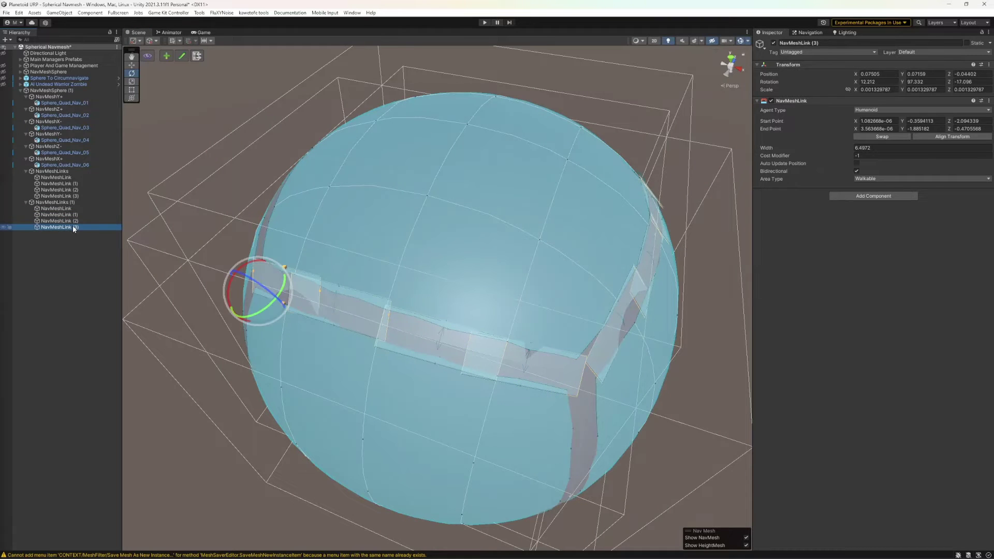
left_click_drag(333, 324, 420, 294, "alt")
left_click(52, 203)
left_click(26, 202)
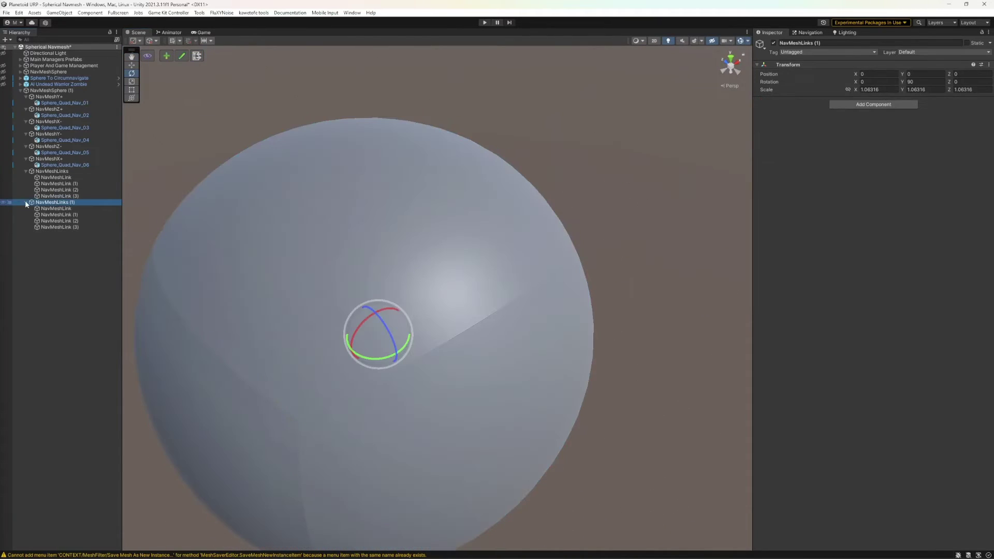
left_click_drag(379, 332, 352, 413, "alt")
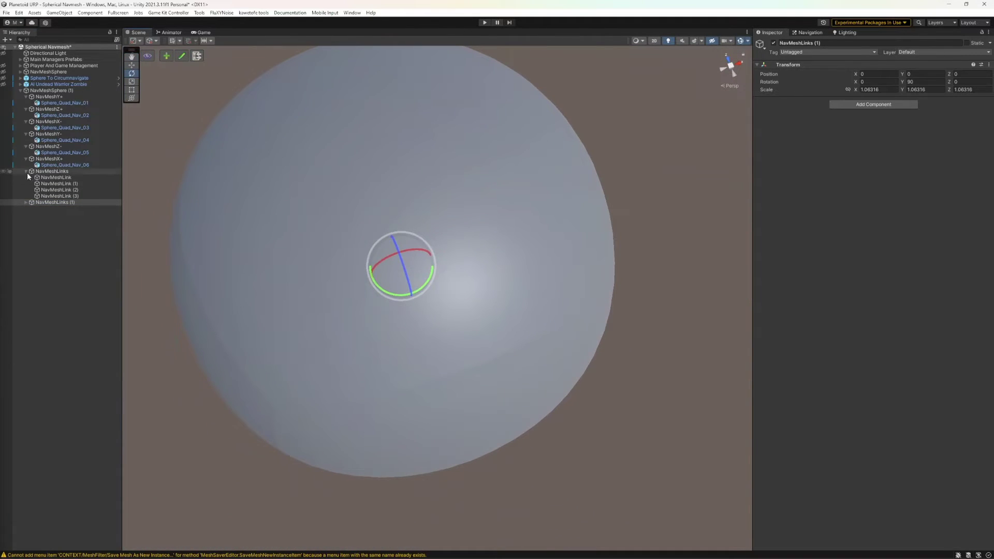
Duplicate NavMeshLinks (1), rotate the copy to 180 degrees about Y, and check its four links along the opposite seam
key("ctrl+d")
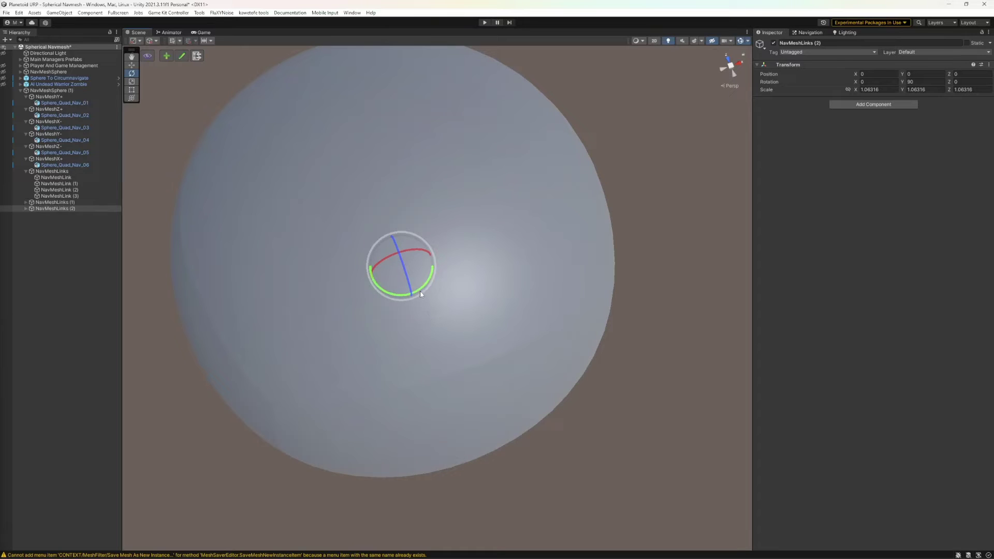
left_click_drag(420, 290, 325, 314)
left_click(25, 208)
left_click(71, 215)
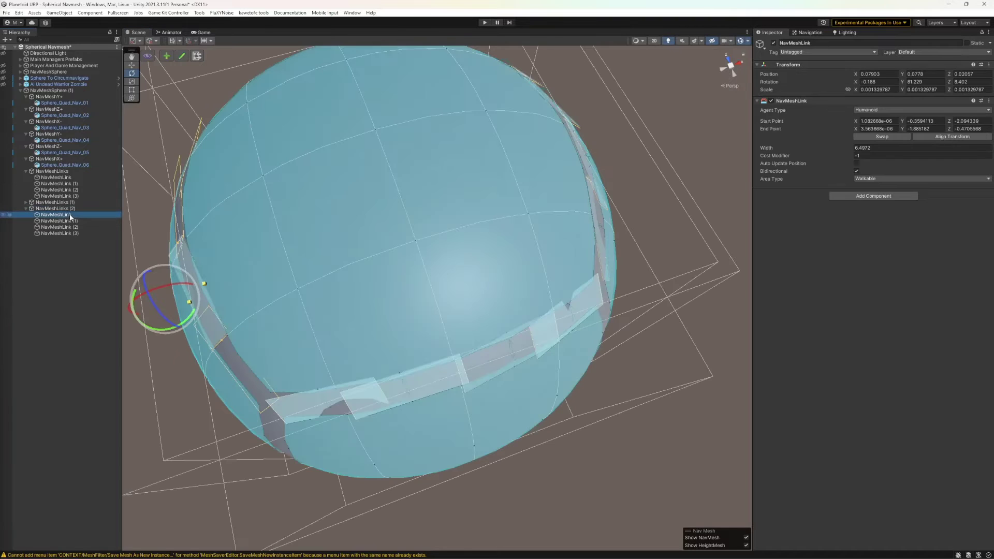
key("Down")
key("Down")
key("Down")
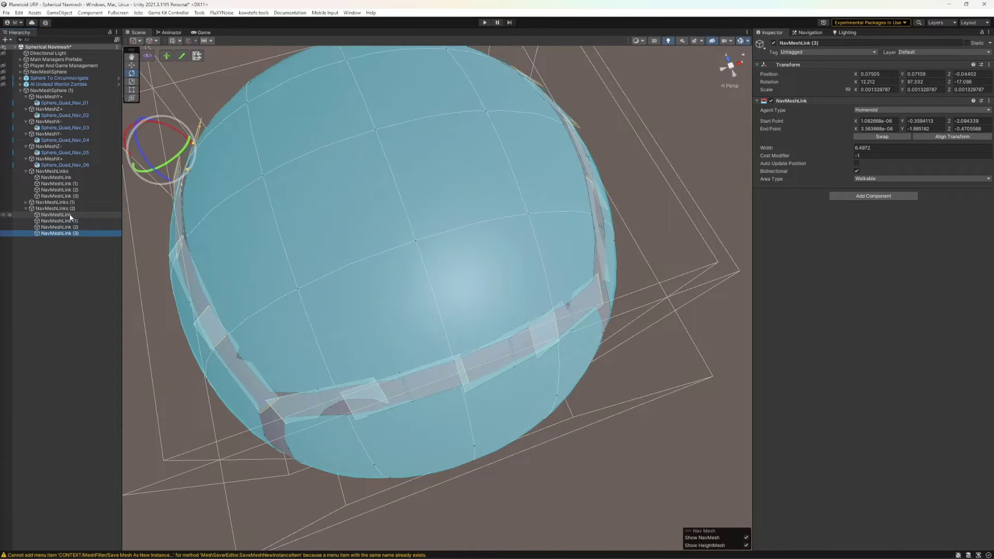
left_click_drag(255, 226, 478, 137, "alt")
left_click_drag(453, 202, 430, 276, "alt")
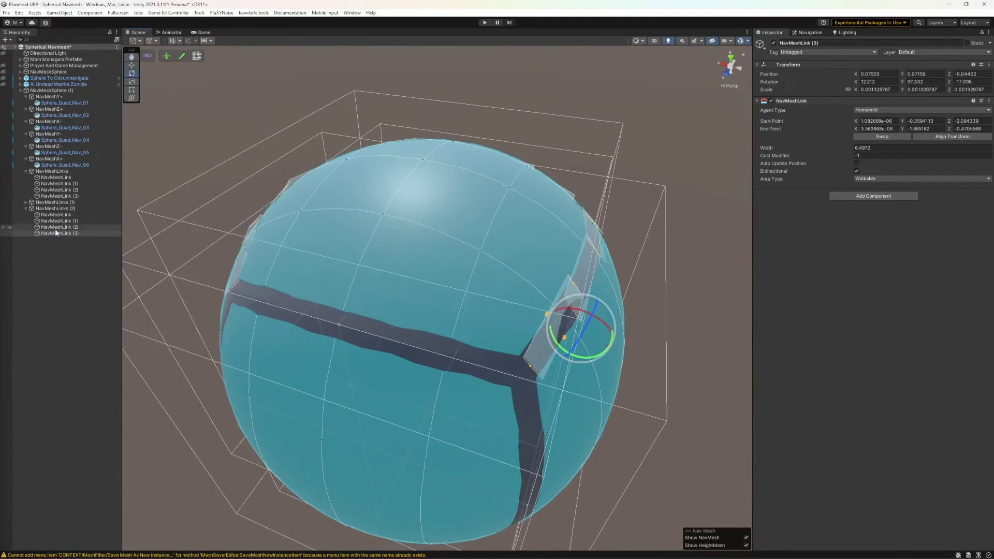
left_click(25, 209)
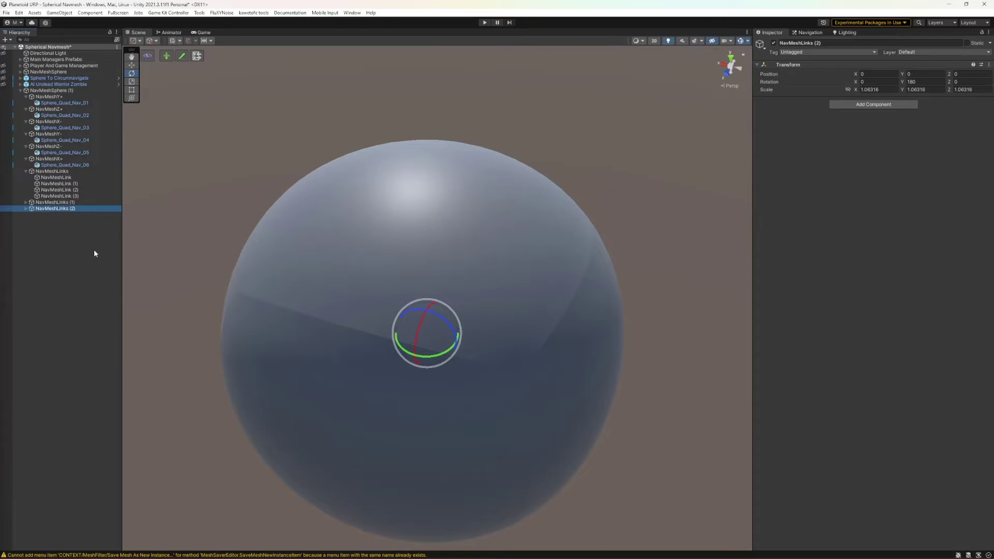
Duplicate NavMeshLinks (2), rotate the copy to 270 degrees about Y, and check its links on the fourth upper seam
key("ctrl+d")
left_click_drag(443, 360, 337, 348)
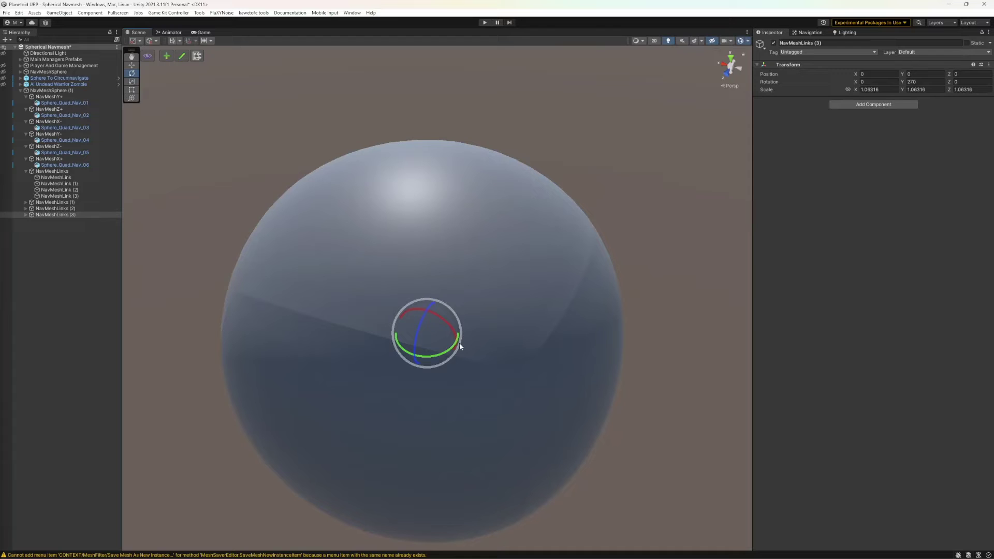
left_click(25, 215)
left_click(68, 227)
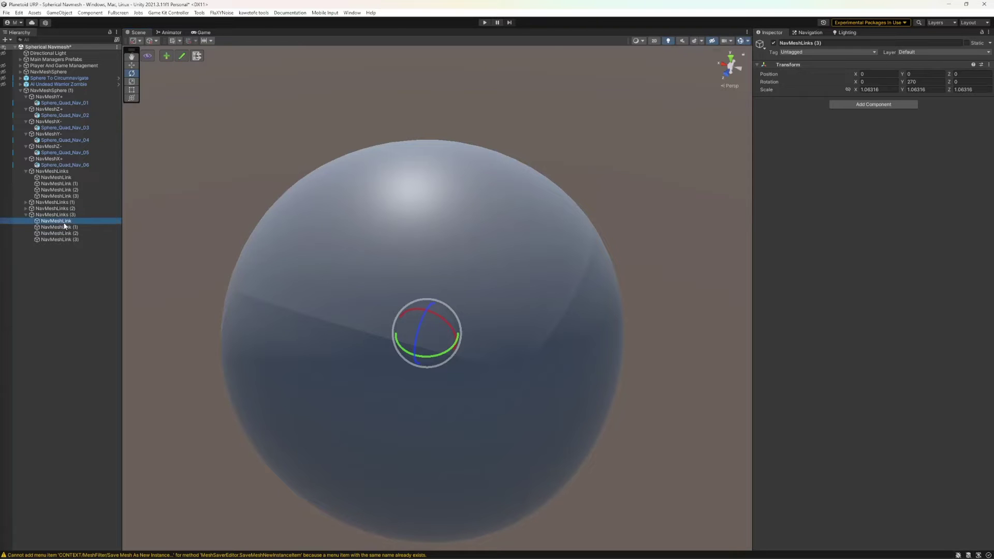
left_click(74, 233)
left_click(75, 240)
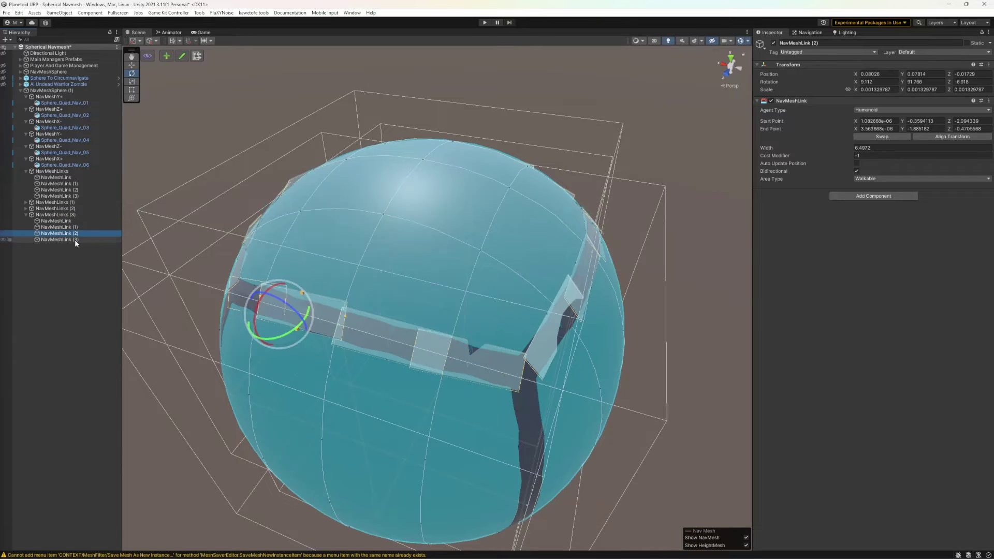
left_click(25, 215)
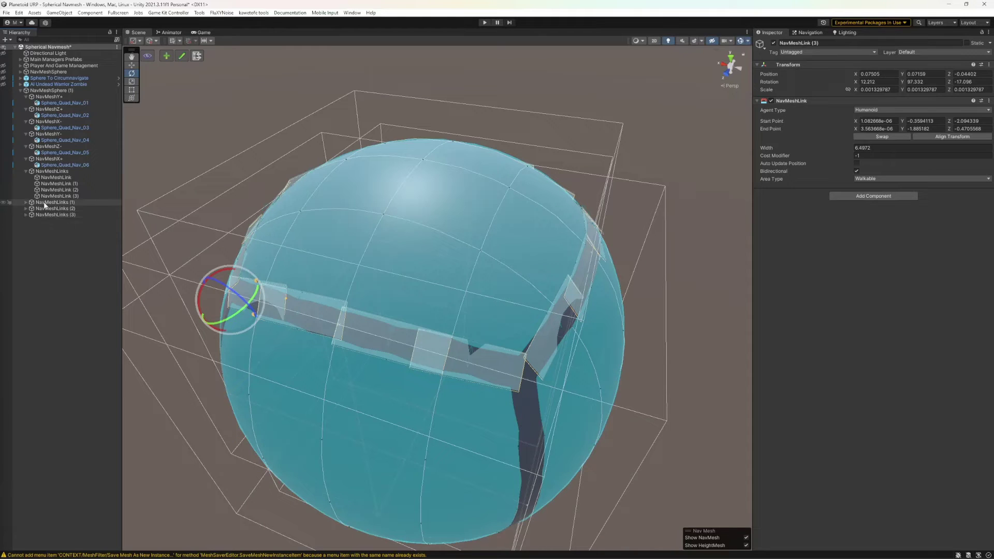
Duplicate all four NavMeshLinks groups together and rotate the copies 180 degrees about Z onto the sphere's lower seams
left_click(26, 171)
left_click(49, 172)
left_click(66, 190, "shift")
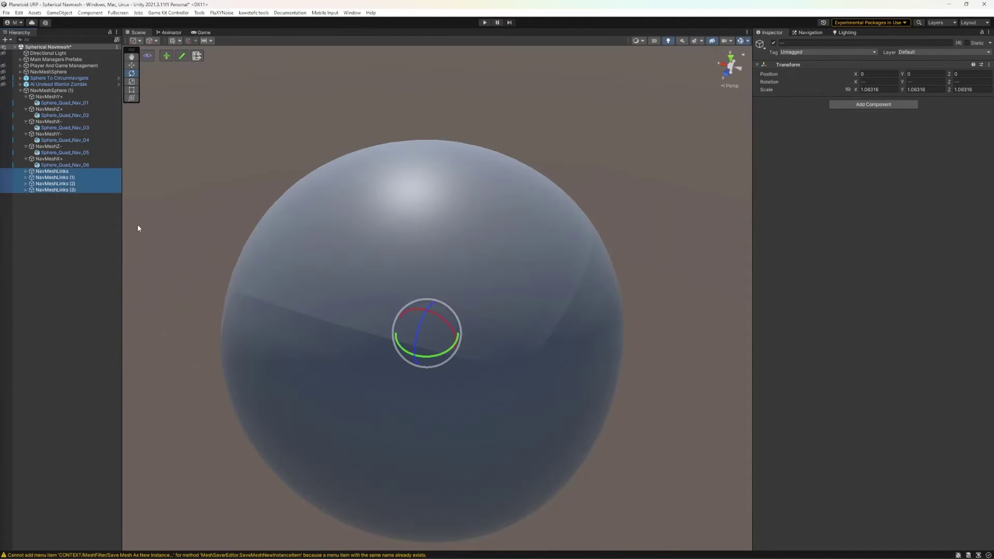
key("ctrl+d")
left_click_drag(435, 316, 608, 411)
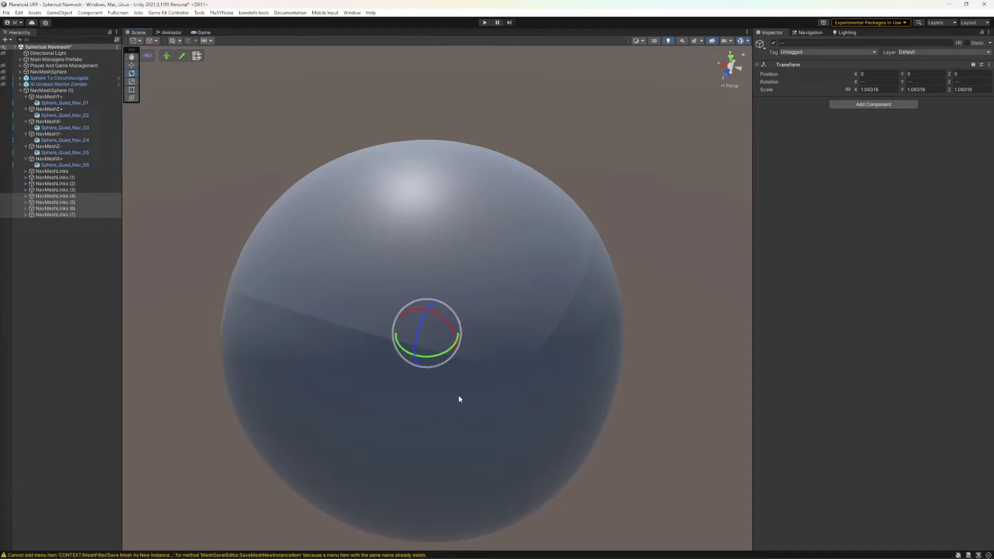
Expand the duplicated groups NavMeshLinks (4), (5), (6) and (7) to list their links
left_click(26, 197)
left_click(26, 228)
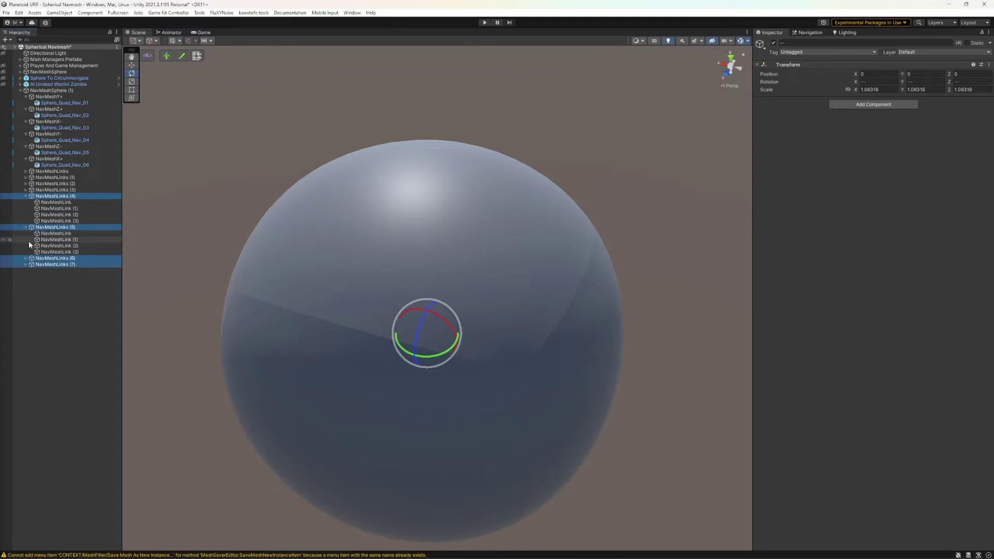
left_click(26, 258)
left_click(24, 291)
left_click(26, 289)
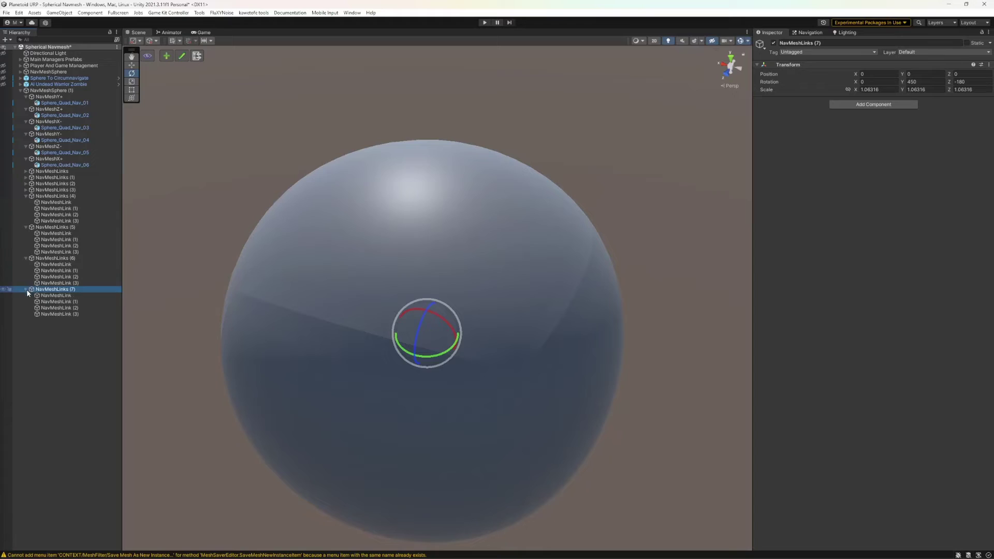
Examine every link in NavMeshLinks (4) through (7) along the seams on the underside of the sphere
left_click(52, 203)
right_click_drag(373, 332, 434, 371)
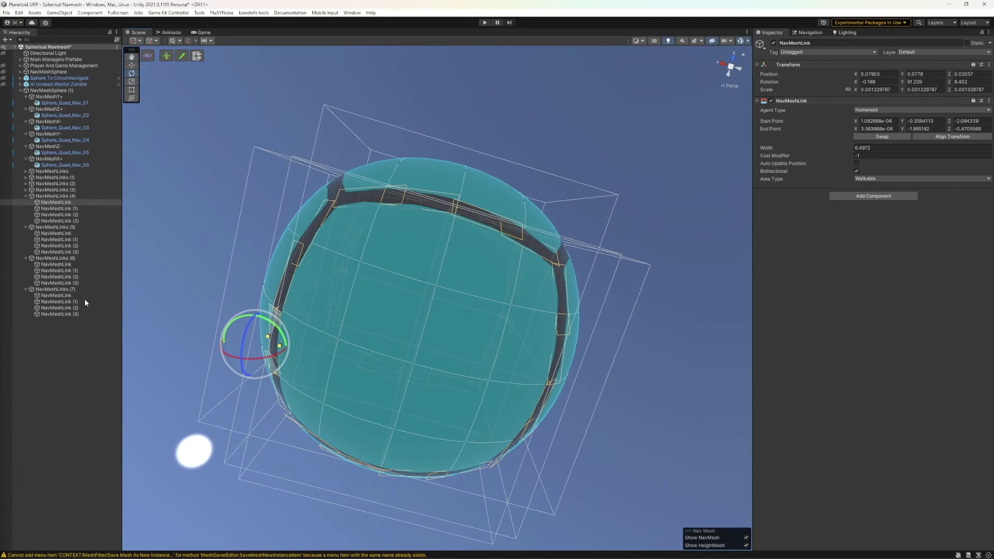
left_click(55, 208)
key("Down")
key("Down")
key("Down")
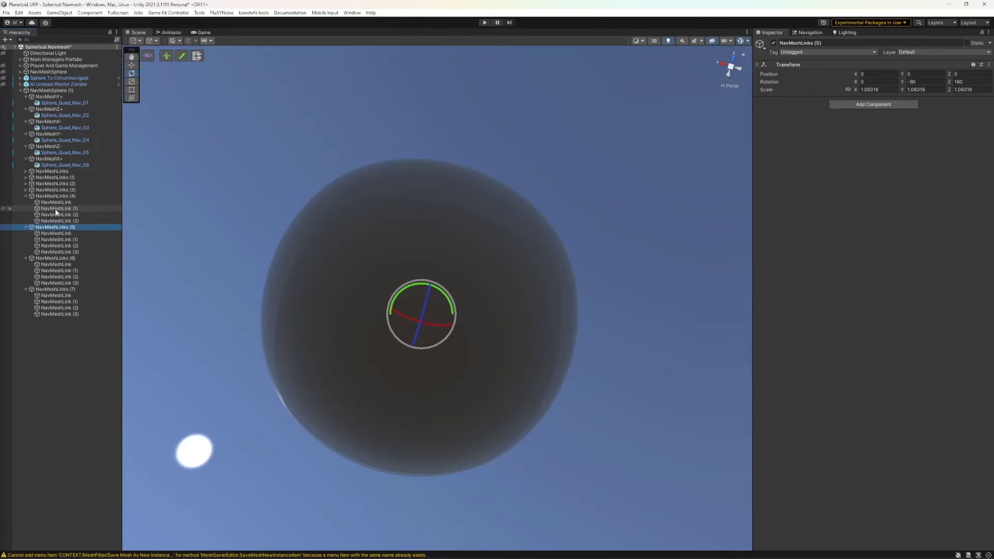
key("Down")
key("Down")
key("Down")
key("Down")
key("Down")
key("Down")
key("Down")
key("Down")
key("Down")
key("Down")
key("Down")
key("Down")
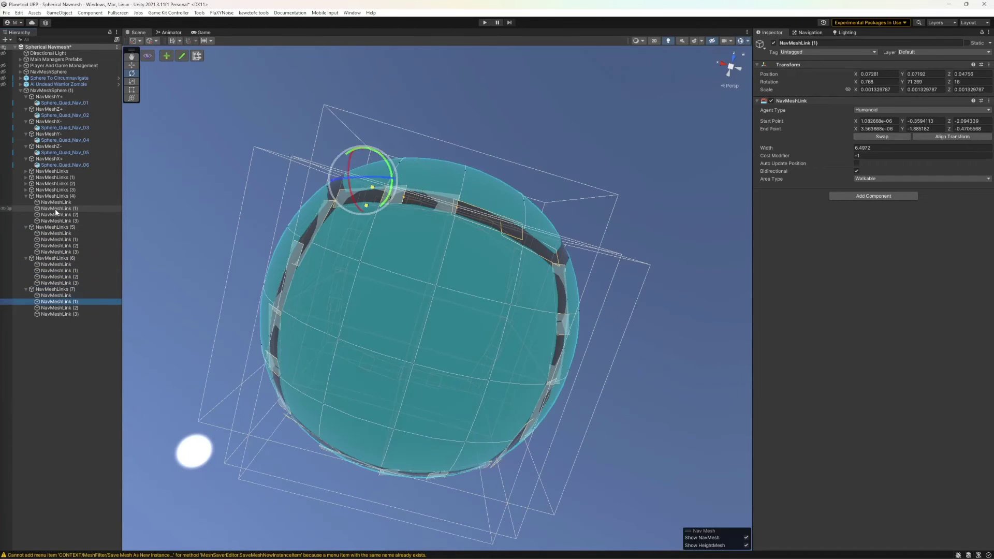
key("Down")
key("Down")
left_click_drag(546, 291, 377, 367, "alt")
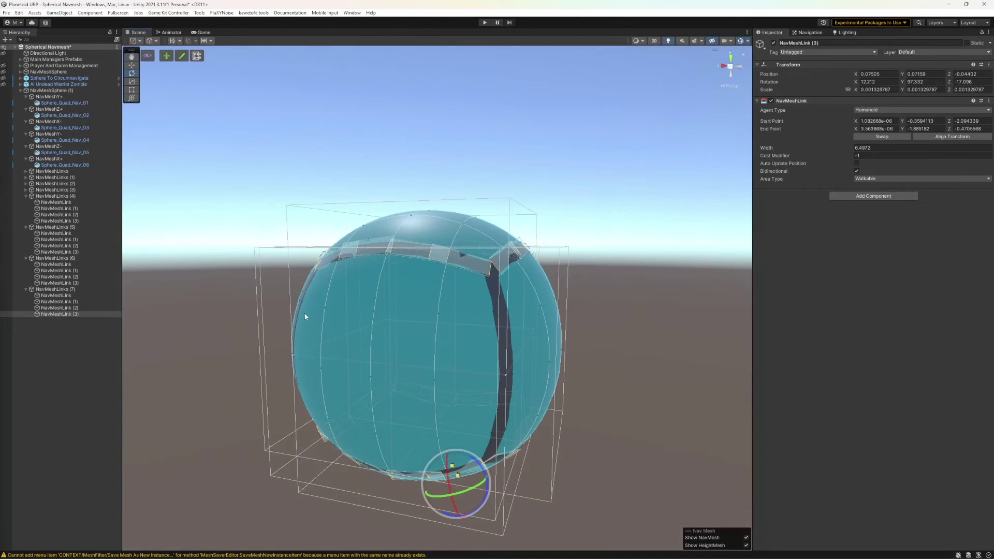
Collapse the groups NavMeshLinks (4) through (7)
left_click(26, 196)
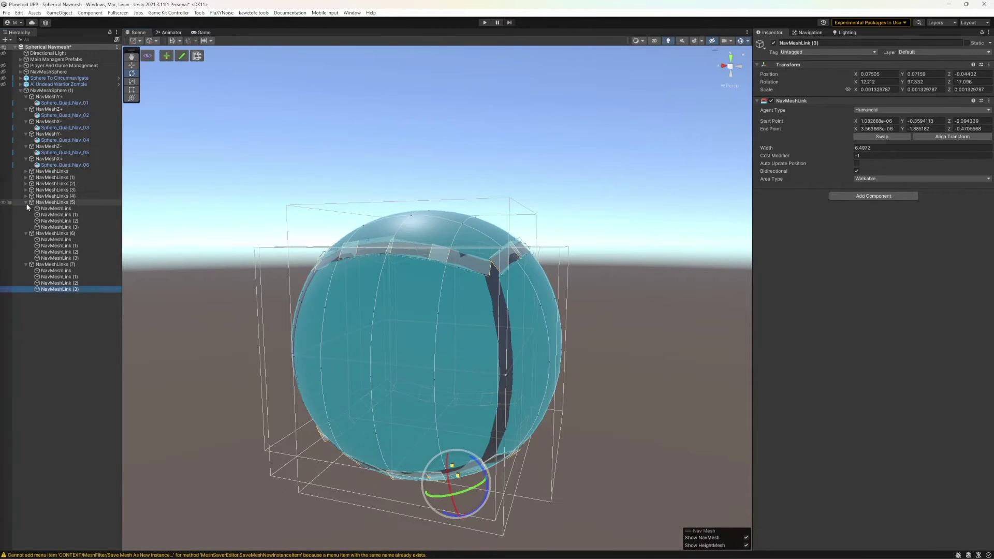
left_click(25, 202)
left_click(26, 208)
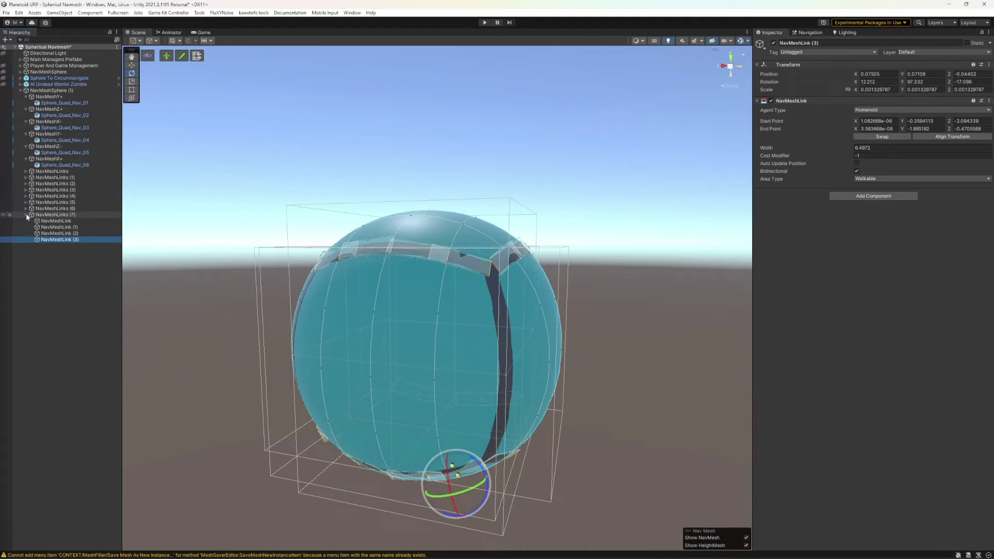
left_click(26, 214)
Duplicate the original NavMeshLinks group and rotate the copy 90 degrees about X onto a vertical seam
left_click(51, 171)
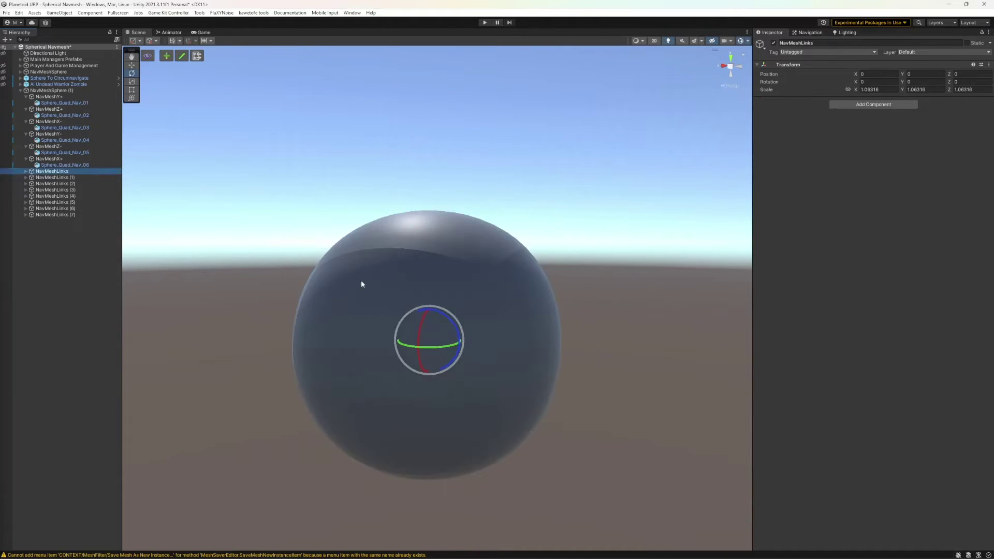
key("f")
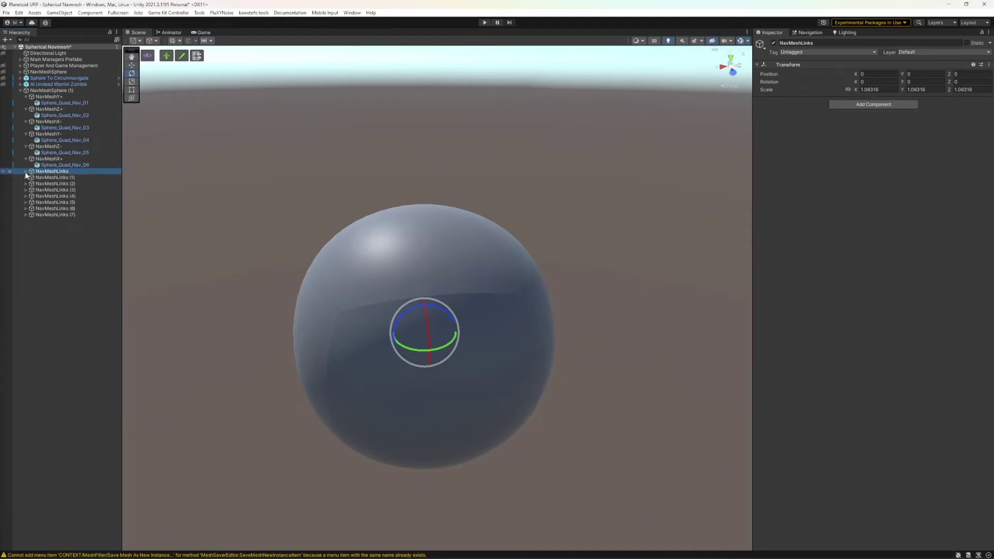
left_click(26, 171)
left_click(56, 177)
left_click_drag(404, 289, 446, 318, "alt")
left_click(52, 171)
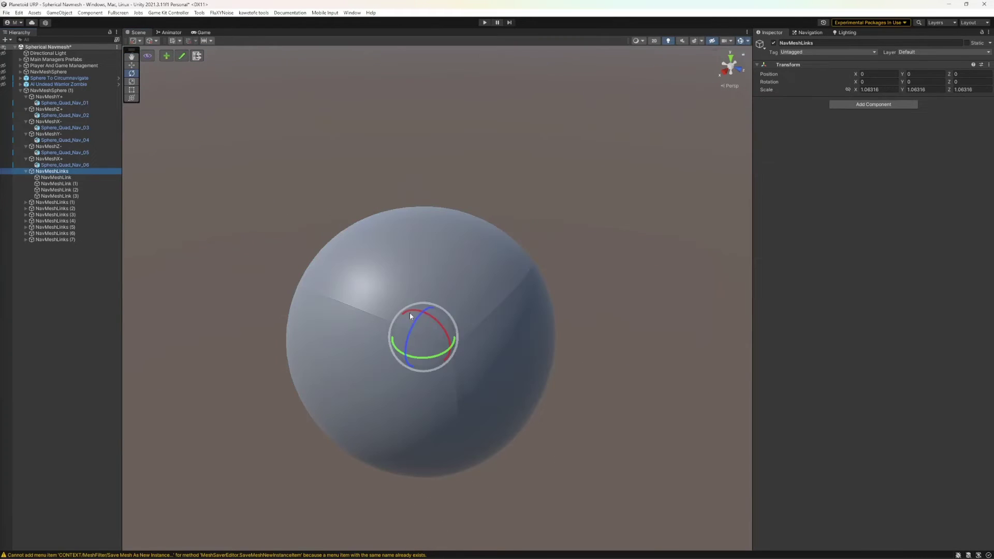
key("ctrl+d")
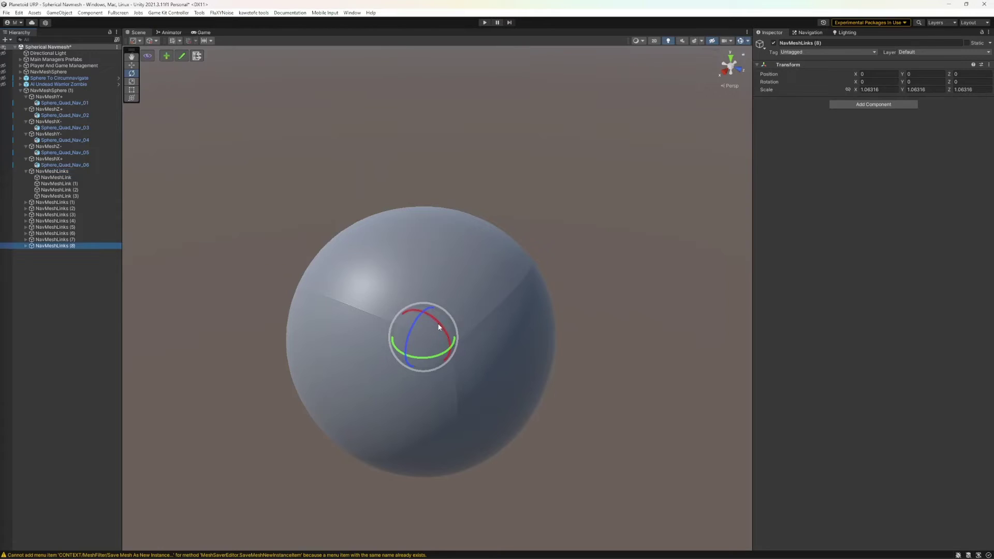
left_click_drag(439, 326, 478, 372, "ctrl")
left_click_drag(467, 425, 480, 428, "ctrl")
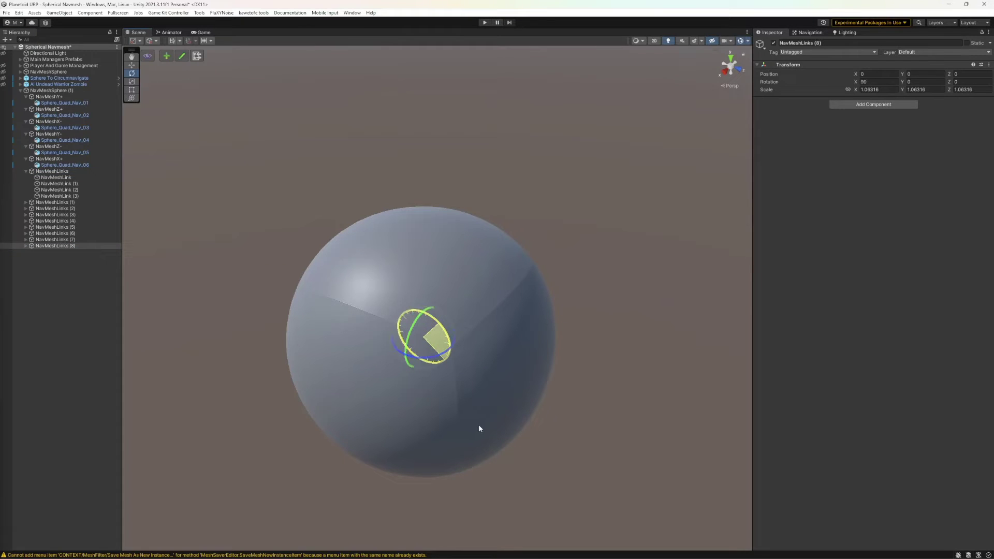
Examine the four links of NavMeshLinks (8) along the vertical seam, individually and together, and collapse the group
left_click(26, 246)
left_click(57, 252)
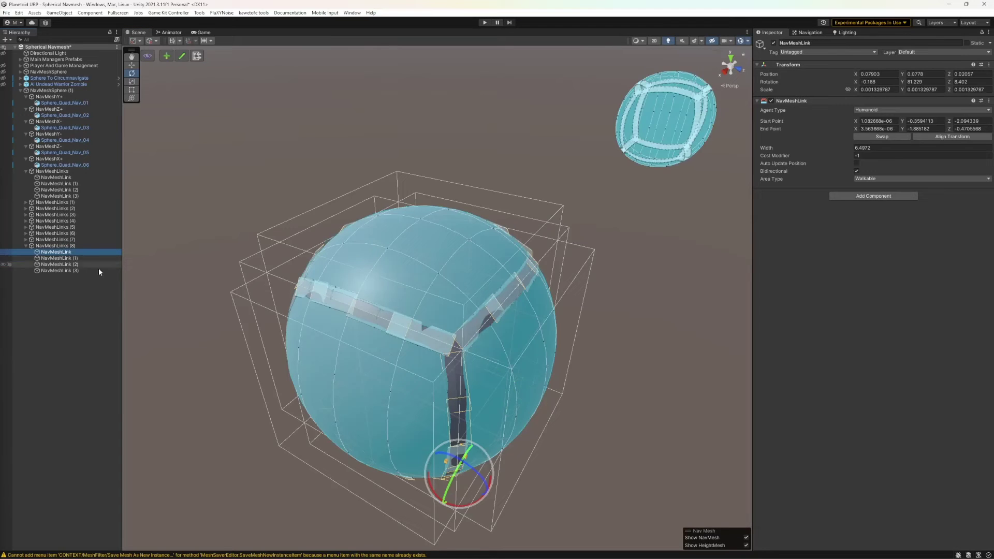
left_click(73, 257)
left_click(72, 264)
left_click(78, 271)
left_click_drag(297, 360, 403, 302, "alt")
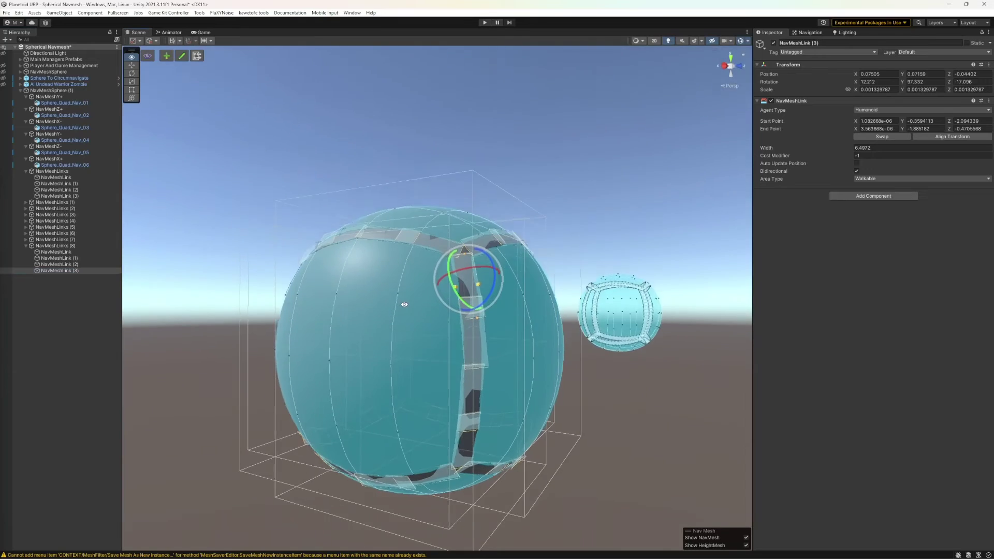
left_click(67, 247, "shift")
left_click_drag(402, 351, 435, 409, "alt")
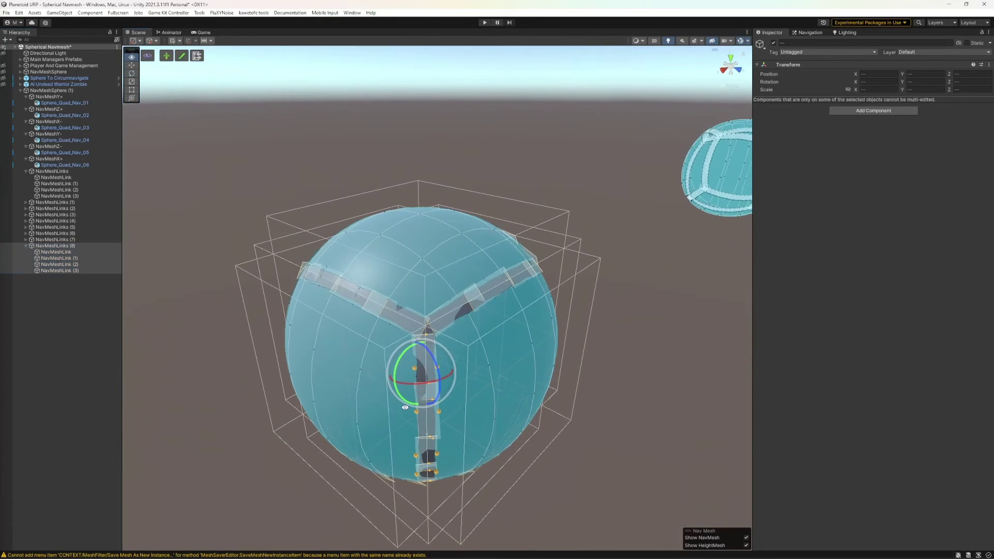
left_click(27, 245)
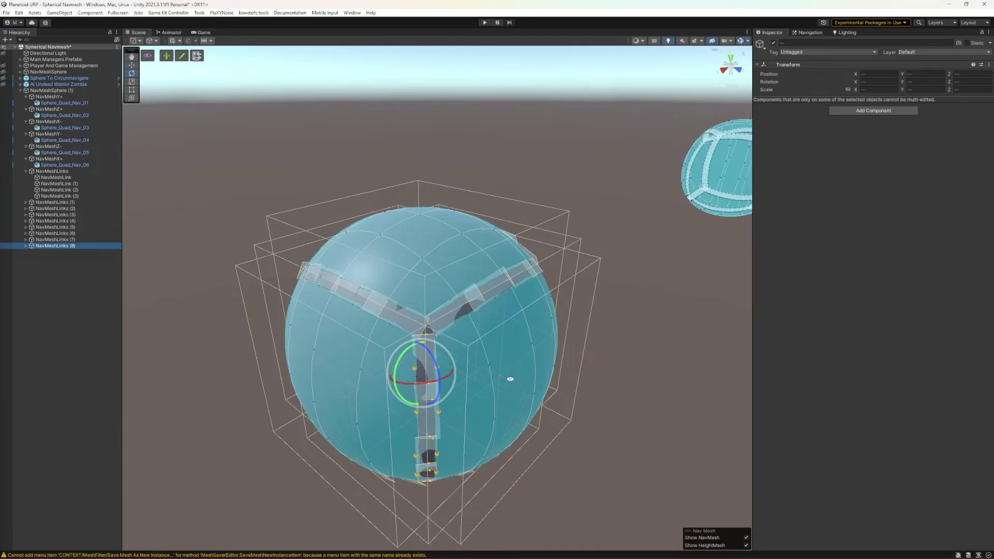
Duplicate NavMeshLinks (8), rotate the copy to -90 degrees about Z, and check its four links on the next vertical seam
left_click_drag(506, 380, 617, 335, "alt")
left_click(52, 247)
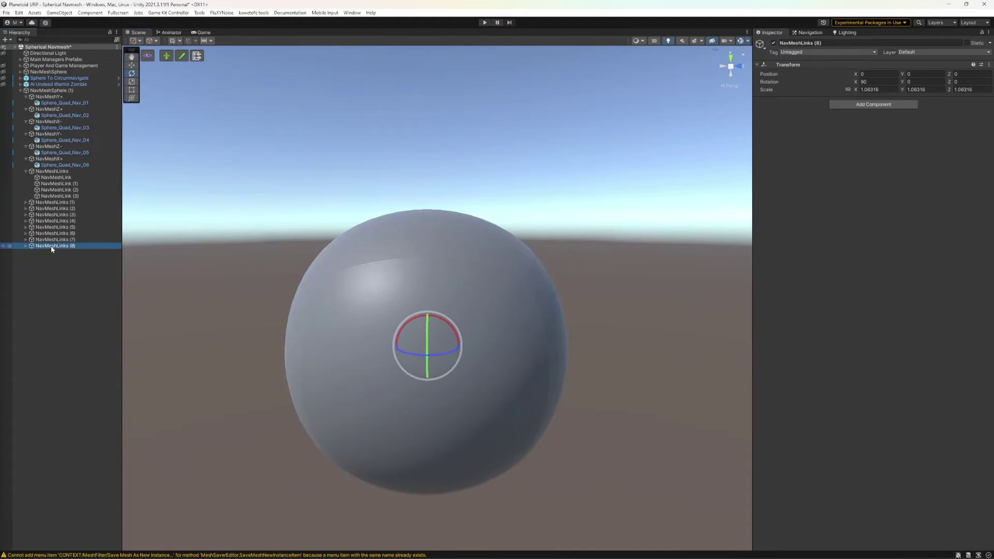
key("ctrl+d")
left_click_drag(444, 355, 358, 355)
left_click(26, 252)
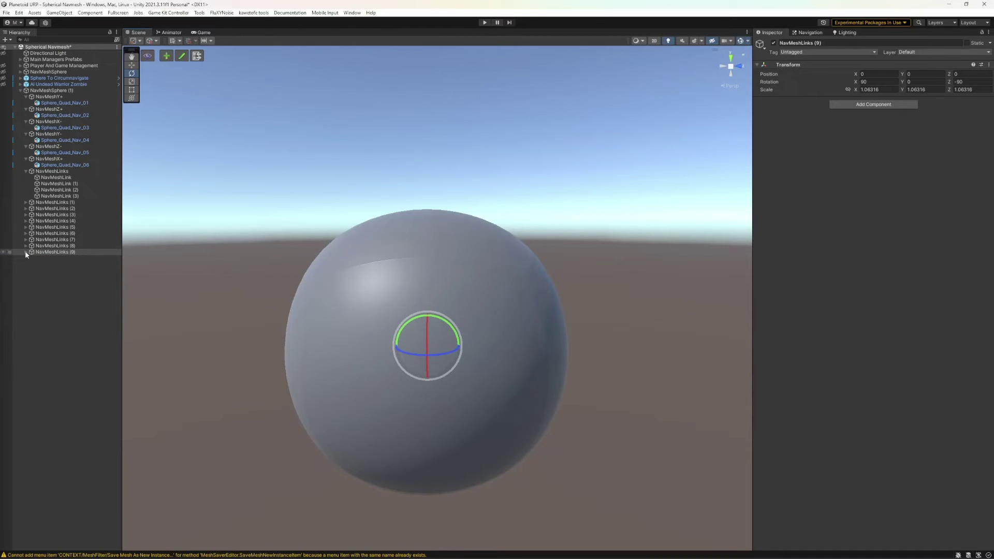
left_click(49, 258)
left_click(75, 265)
left_click(69, 271)
left_click(68, 277)
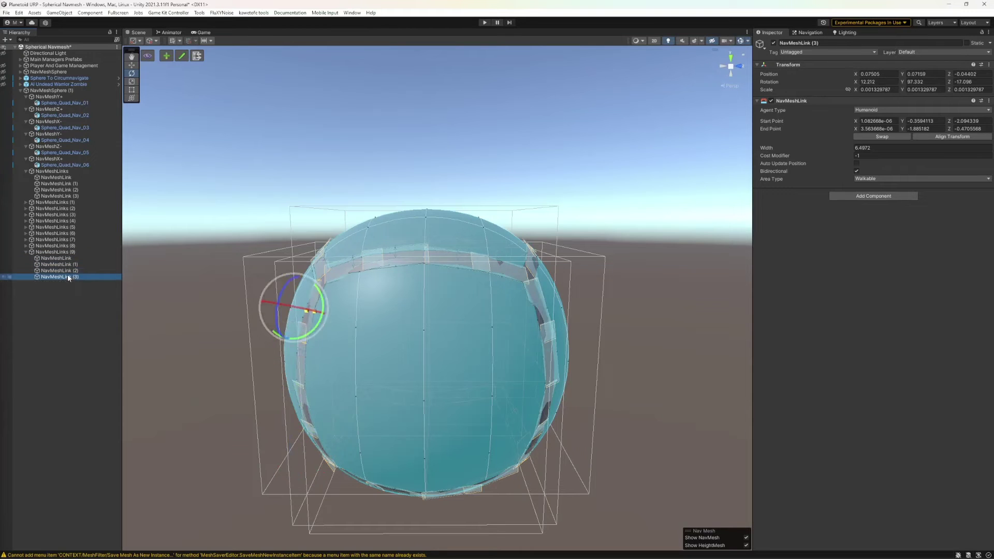
Duplicate NavMeshLinks (8) and (9) together and rotate both copies 180 degrees about Z onto the two remaining vertical seams
left_click(51, 252)
left_click(27, 252)
left_click(48, 246, "shift")
left_click_drag(380, 354, 470, 417, "alt")
key("ctrl+d")
mouse_move(445, 362)
left_mouse_down()
mouse_move(323, 360)
mouse_move(242, 344)
left_mouse_up()
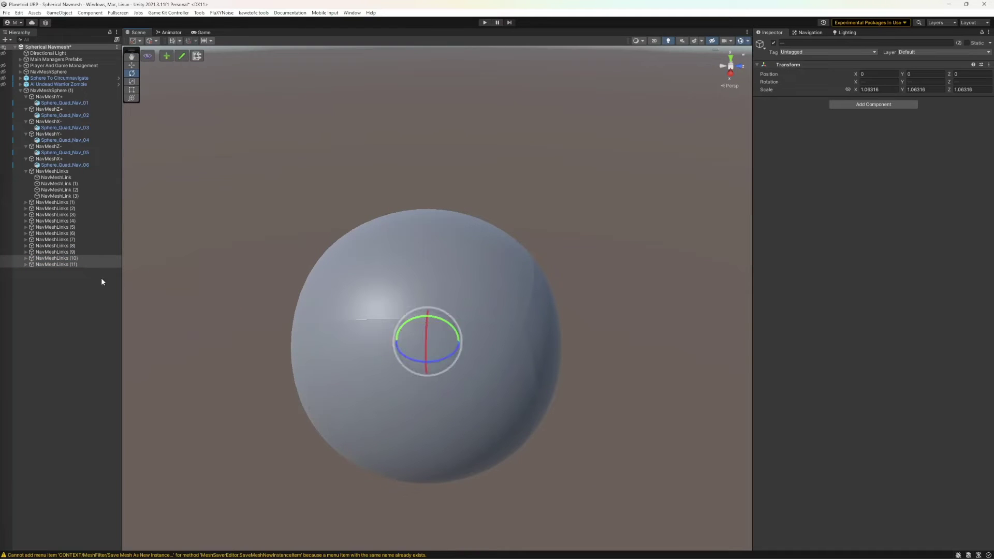
Examine the four individual links inside NavMeshLinks (10) along their vertical seam
left_click(26, 257)
left_click(45, 265)
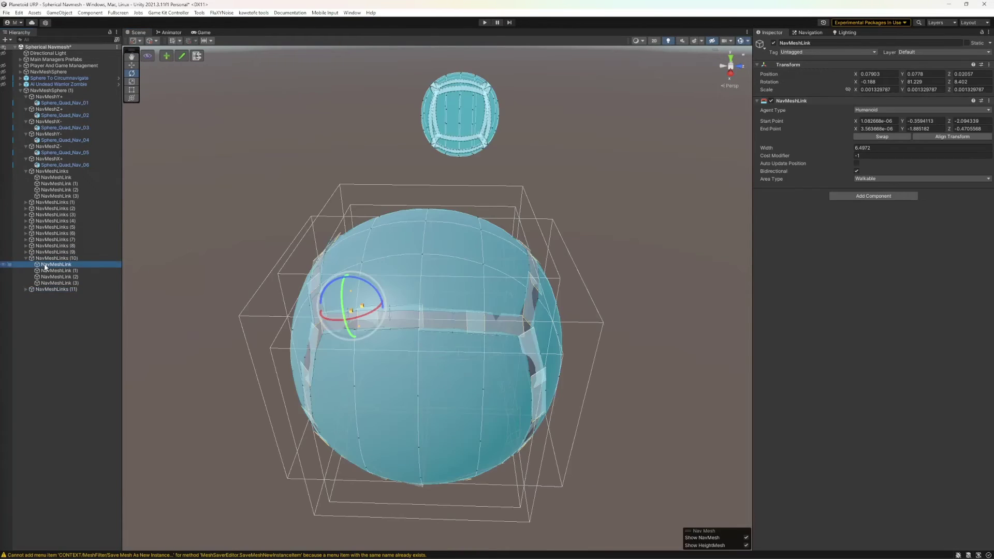
key("Down")
key("Down")
key("Down")
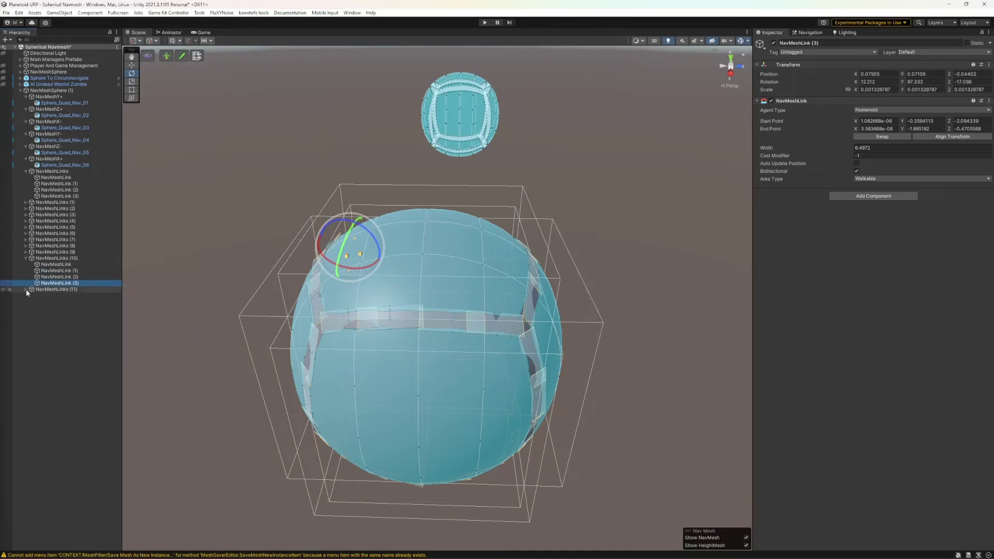
Examine the four individual links inside NavMeshLinks (11) along the last vertical seam, and clear the selection
left_click(26, 291)
left_click(26, 289)
left_click(41, 296)
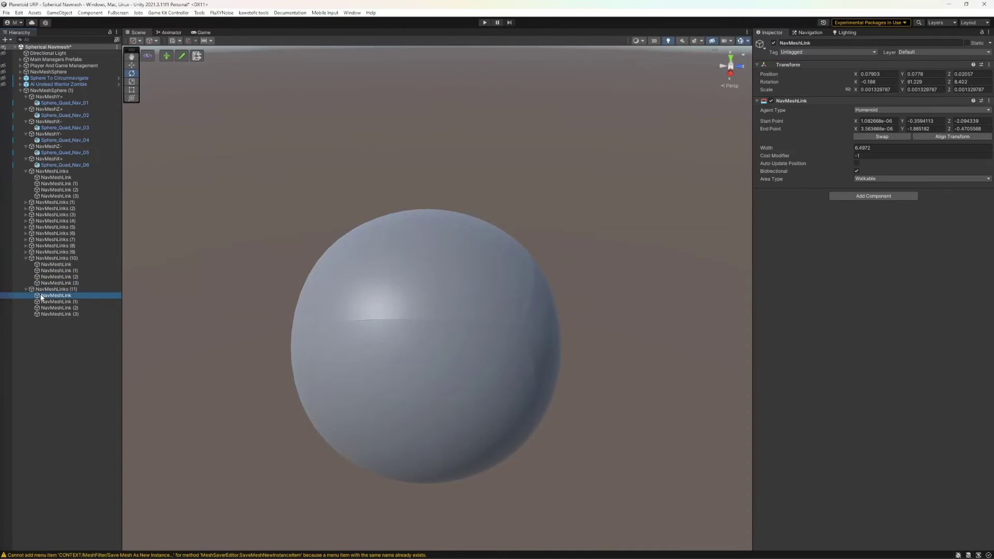
key("Down")
key("Down")
key("Down")
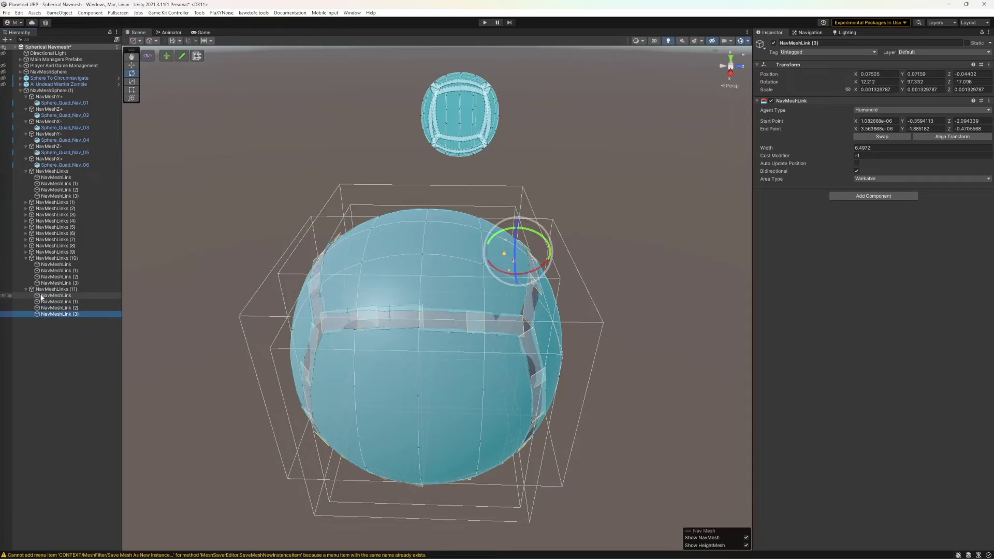
left_click_drag(554, 266, 658, 434, "alt")
left_click(80, 363)
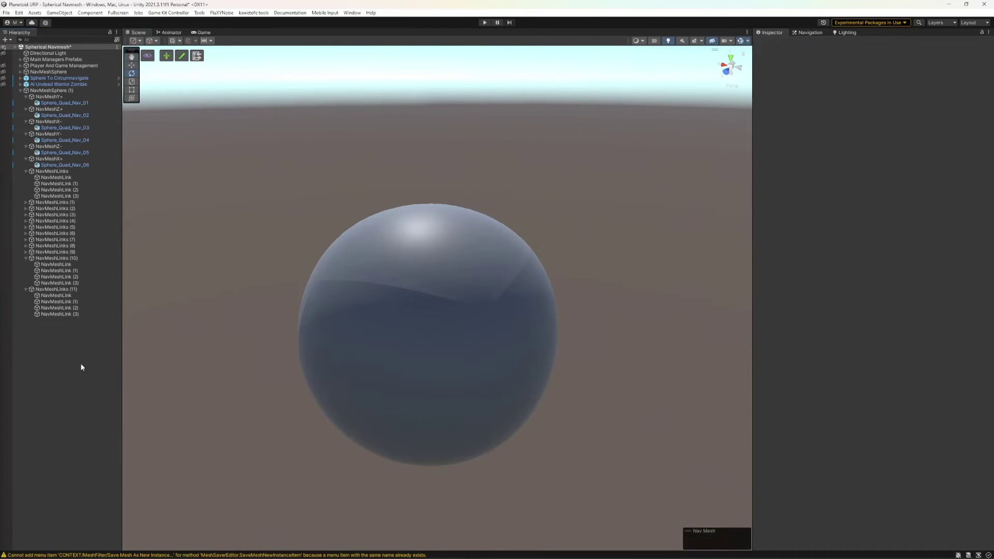
Show the complete NavMesh with all link groups and inspect the seams from several sides
left_click(28, 258)
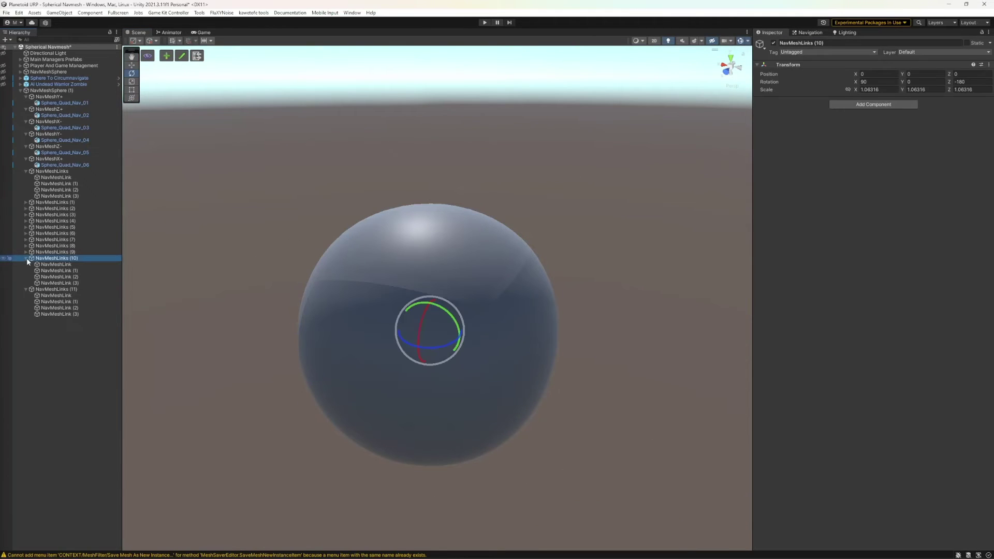
left_click(820, 32)
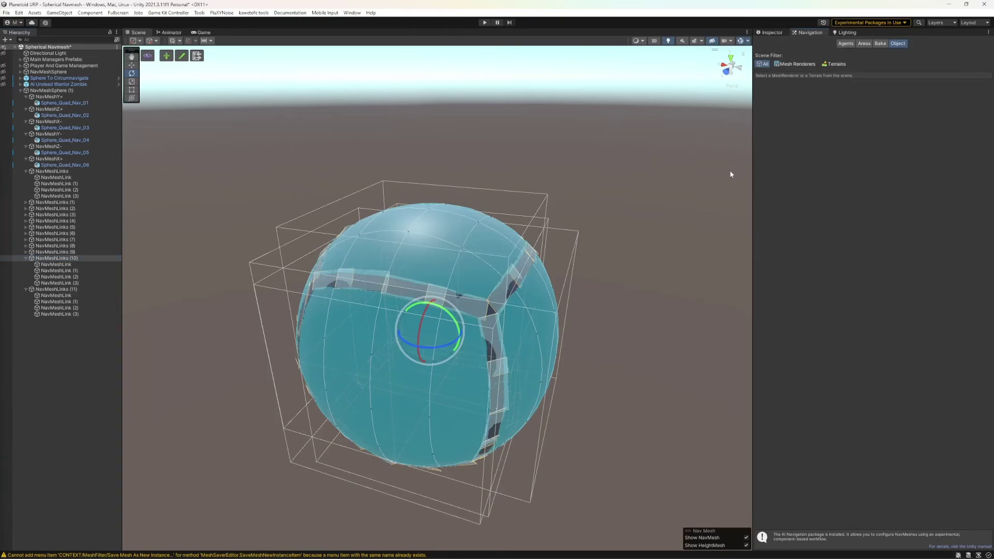
left_click_drag(535, 301, 568, 269, "alt")
scroll(482, 270, "up", 3)
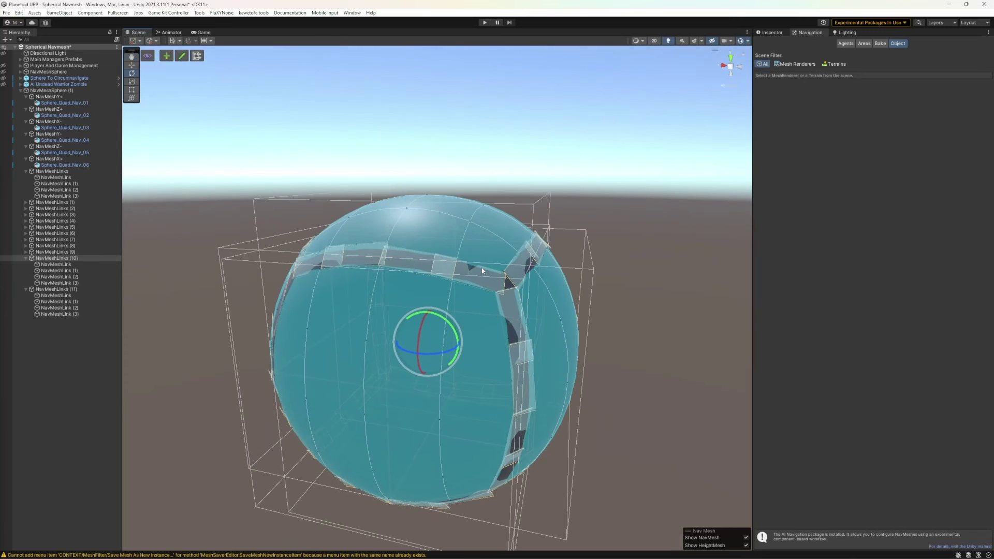
left_click_drag(421, 258, 474, 430, "alt")
scroll(545, 382, "down", 4)
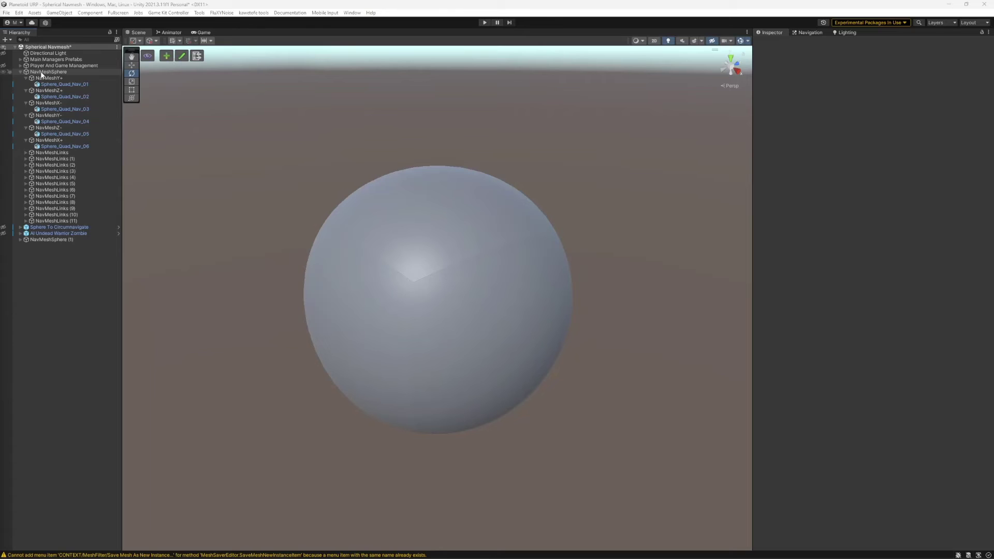
Deactivate the six meshes Sphere_Quad_Nav_01 to Sphere_Quad_Nav_06 under NavMeshSphere and check the remaining NavMesh through the NavMeshX- surface
left_click(57, 84)
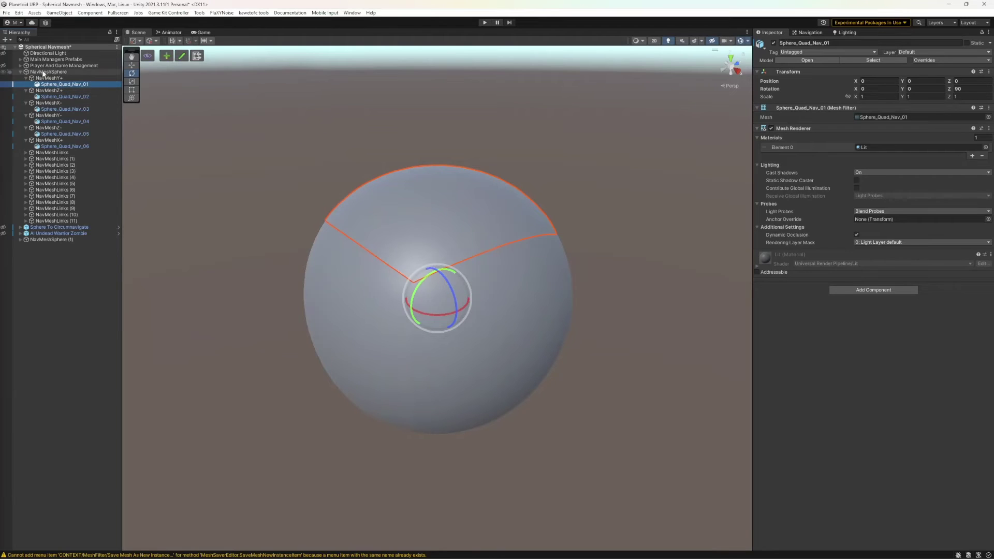
left_click(80, 98, "ctrl")
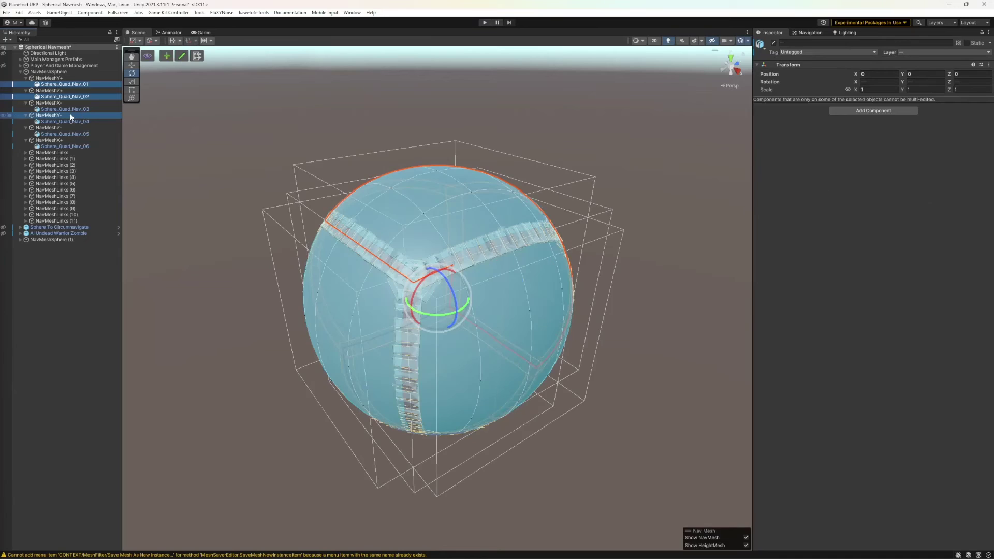
left_click(76, 109, "ctrl")
left_click(80, 121, "ctrl")
left_click(85, 134, "ctrl")
left_click(85, 148, "ctrl")
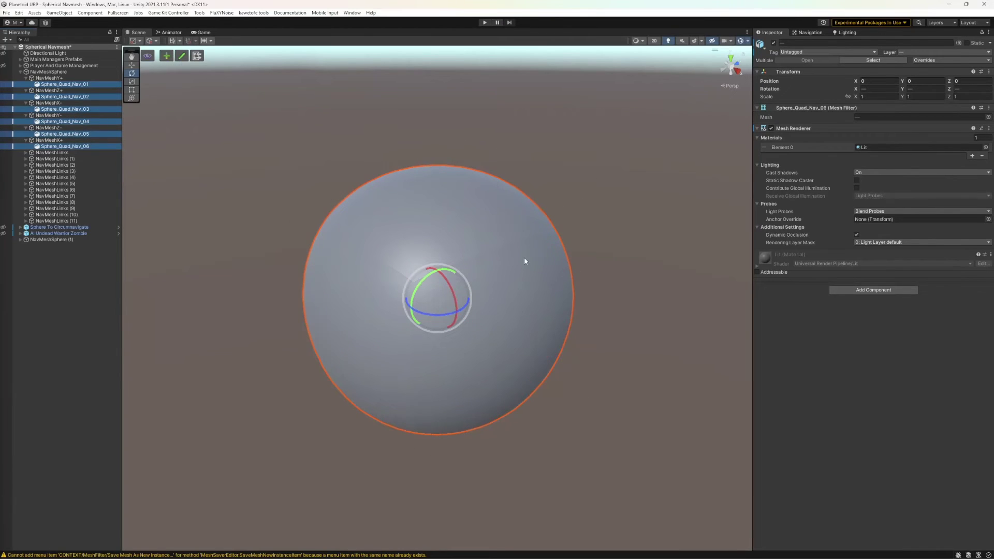
left_click(774, 43)
left_click(51, 104)
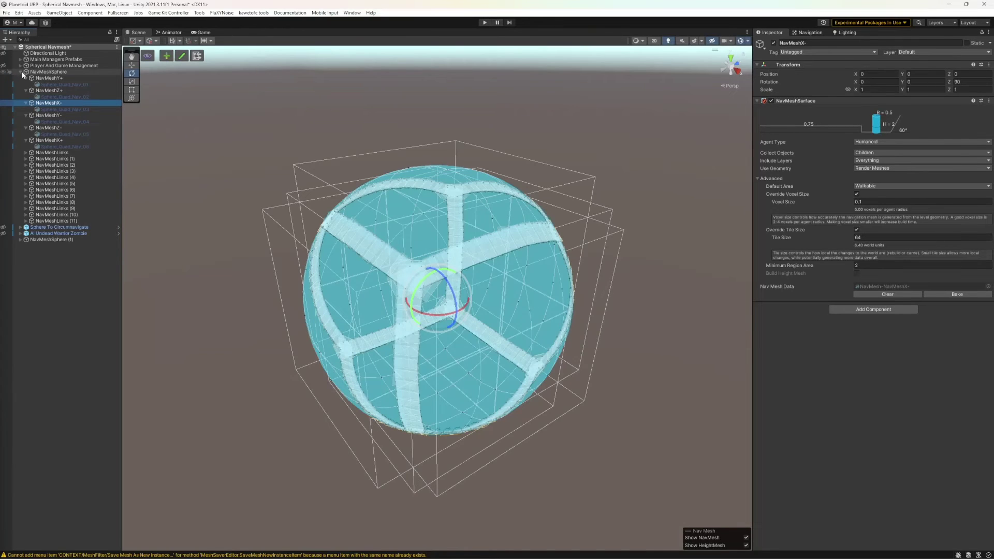
Unhide Sphere To Circumnavigate in the scene, select it, and expand its child objects
left_click(3, 227)
left_click(61, 226)
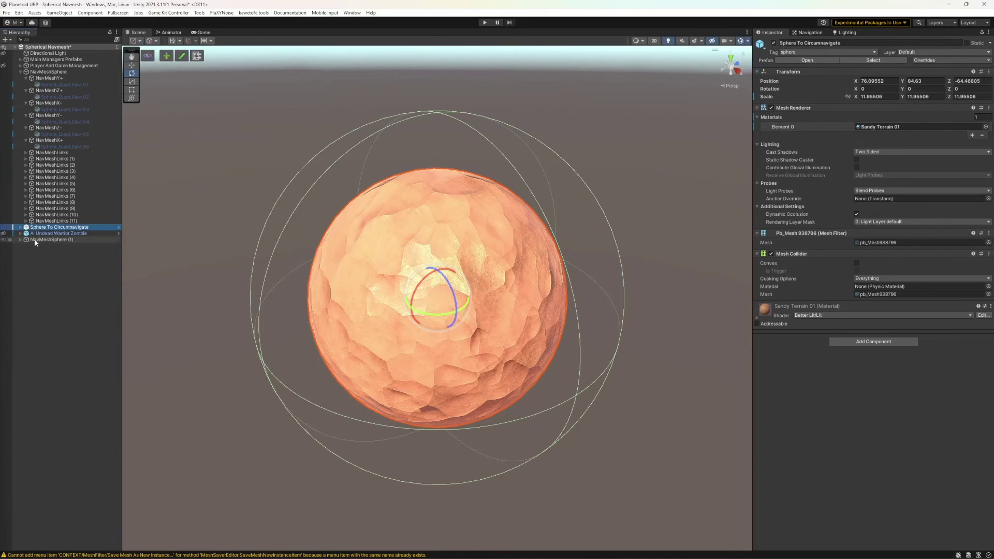
left_click(21, 227)
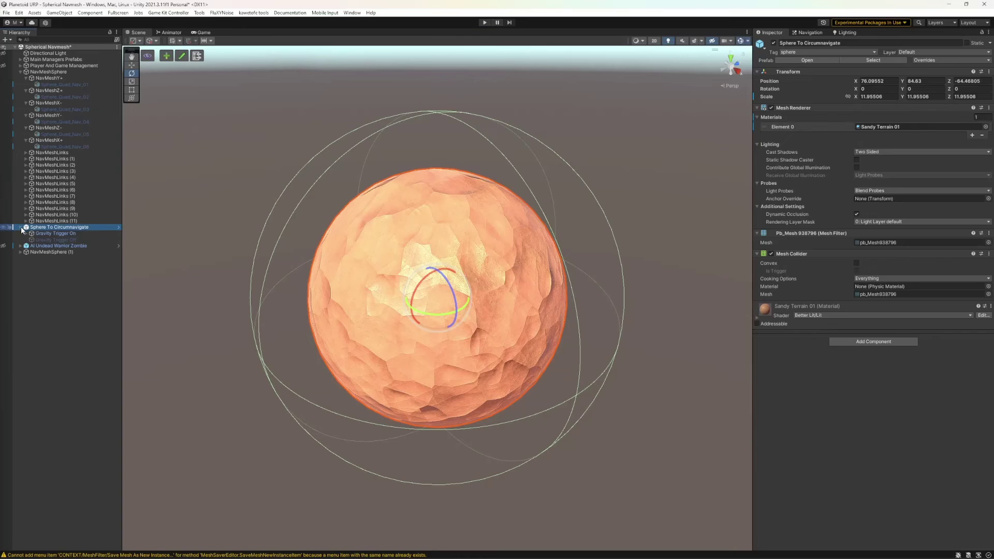
Check that Gravity Trigger On has Use With NPC and both circumnavigate surface state options enabled in Set Gravity, and collapse the planet
left_click(52, 233)
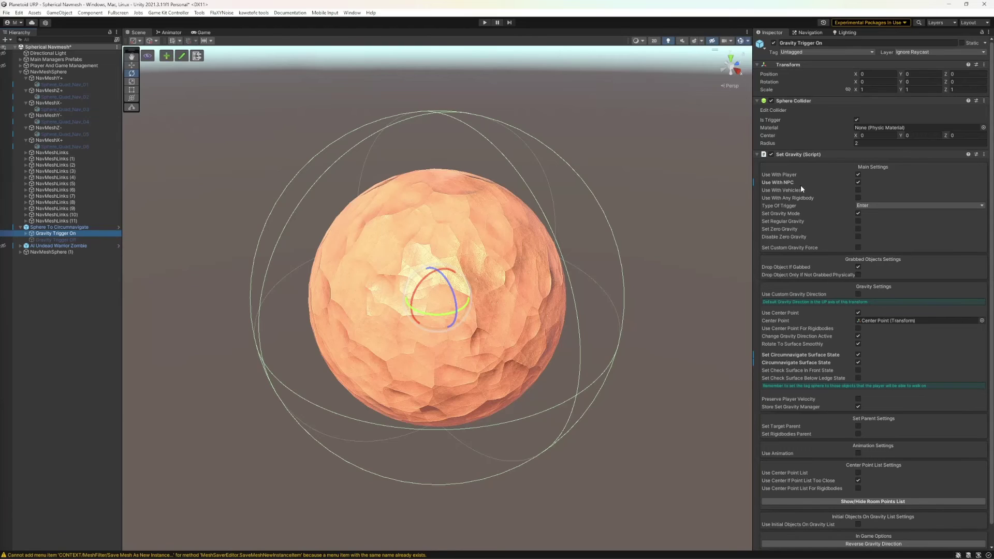
left_click(858, 183)
left_click(858, 355)
left_click(858, 355)
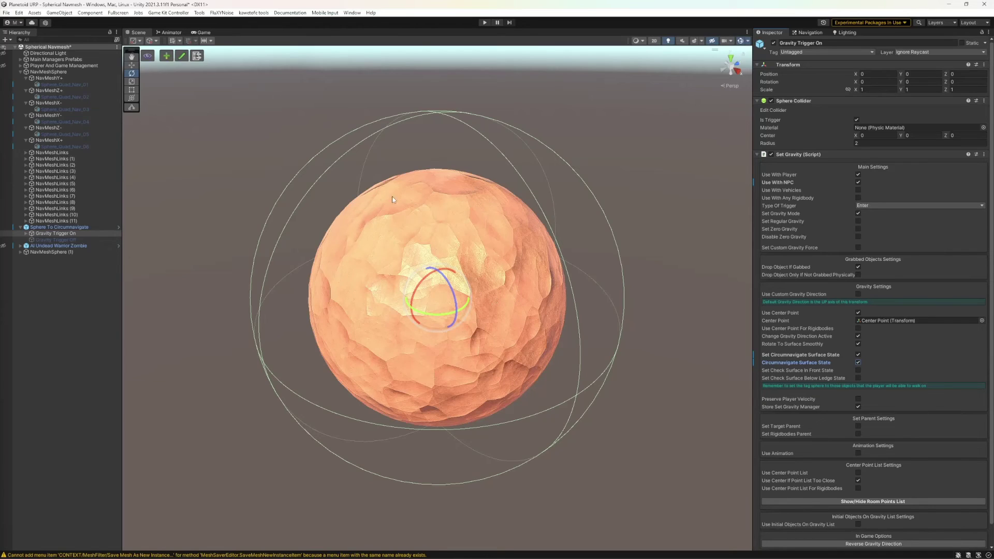
left_click(20, 227)
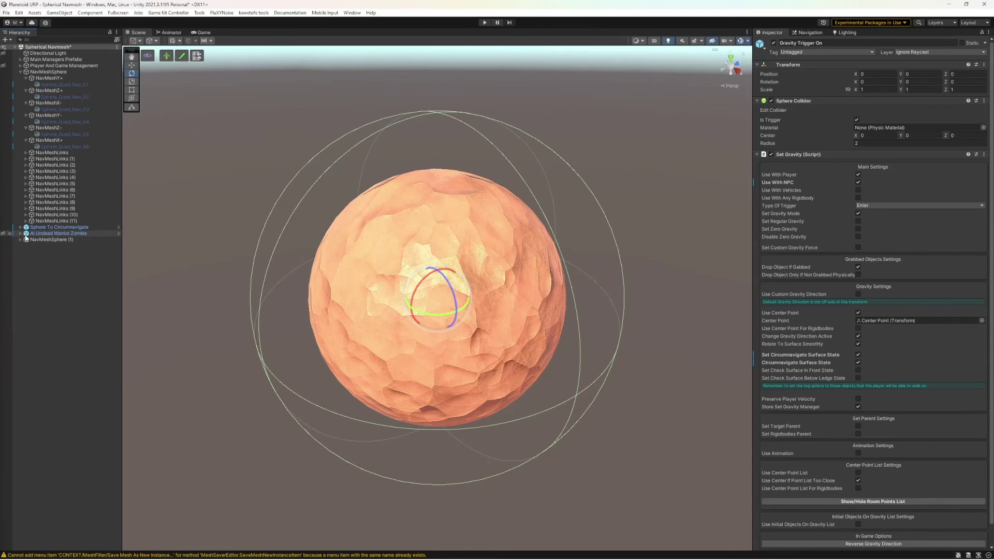
Unhide AI Undead Warrior Zombie in the scene, select it, and expand its child objects
left_click(3, 233)
left_click(47, 234)
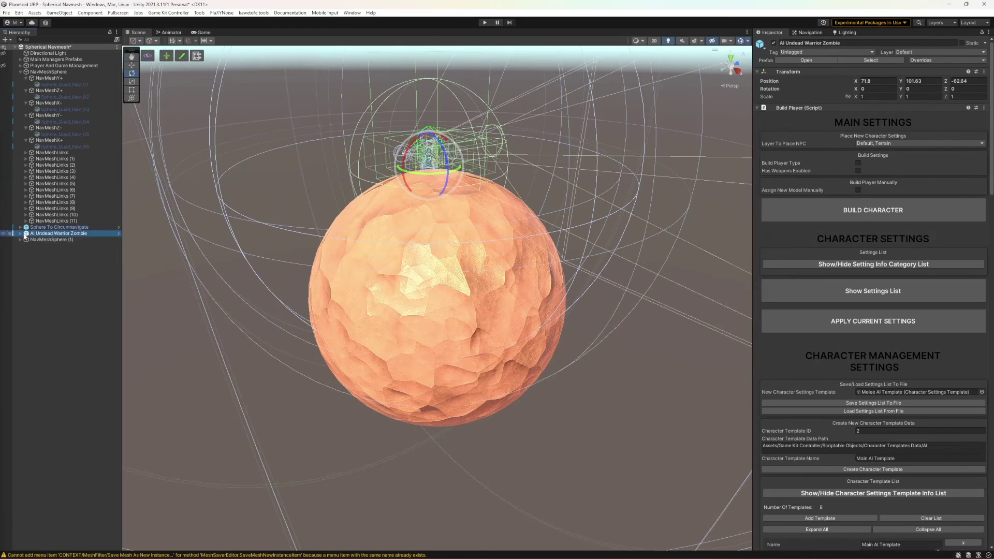
left_click(20, 234)
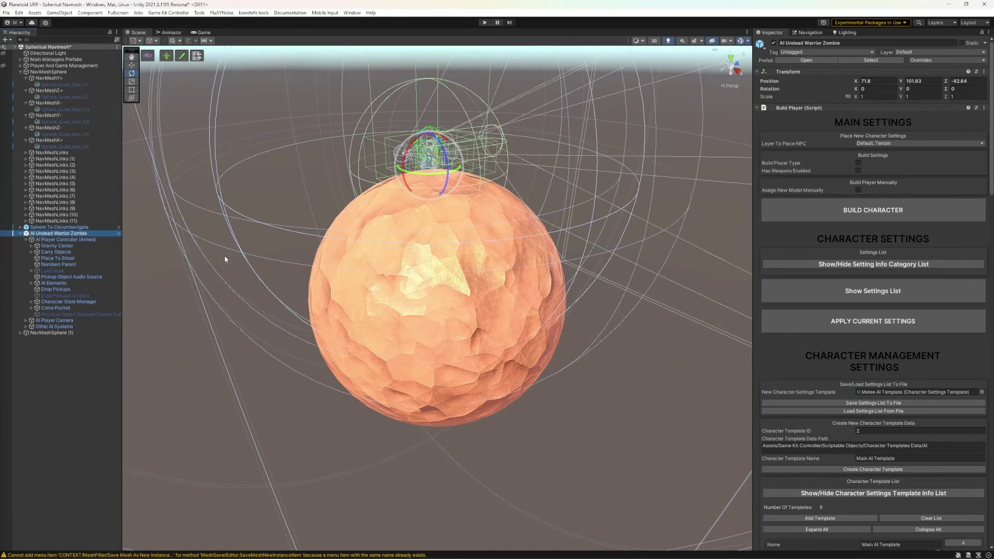
Make sure Check Off Mesh Link Jumps Enabled is off in the AI Nav Mesh script of AI Player Controller (Armed), and collapse the zombie
left_click(49, 240)
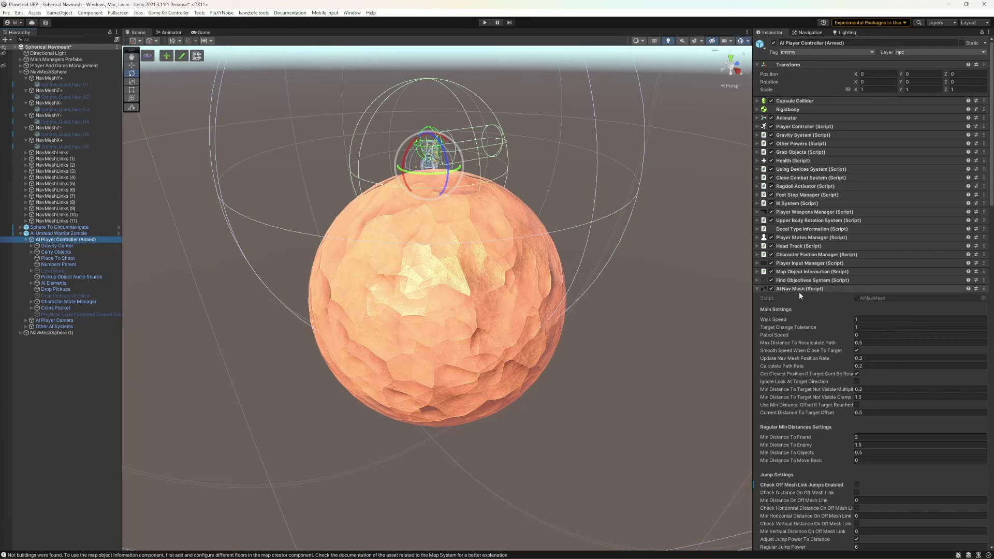
scroll(831, 345, "down", 3)
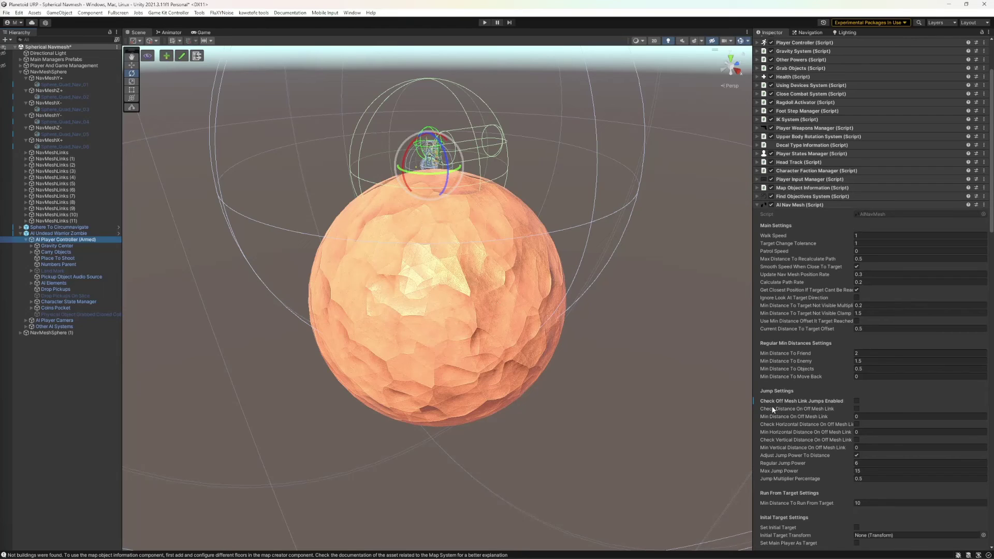
left_click(857, 401)
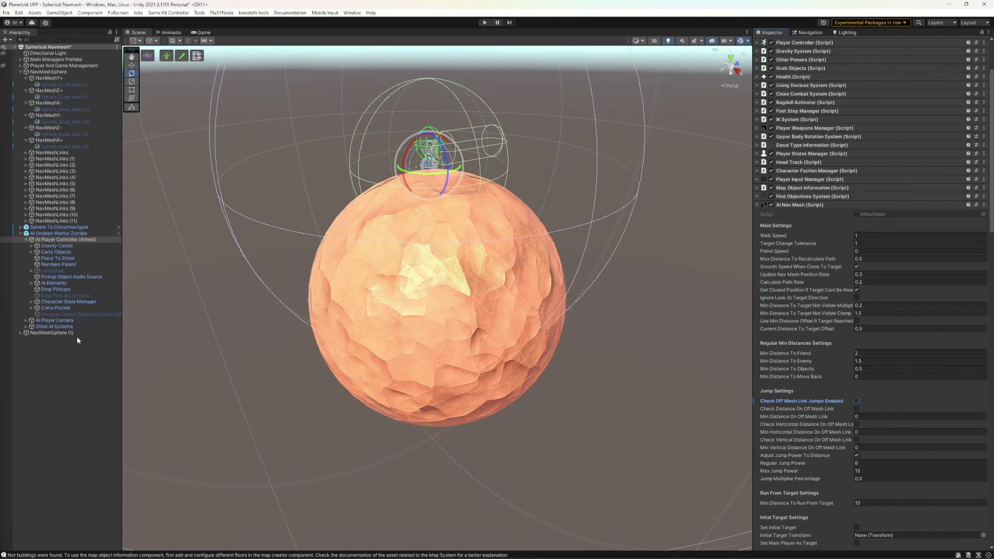
left_click(20, 233)
left_click(45, 316)
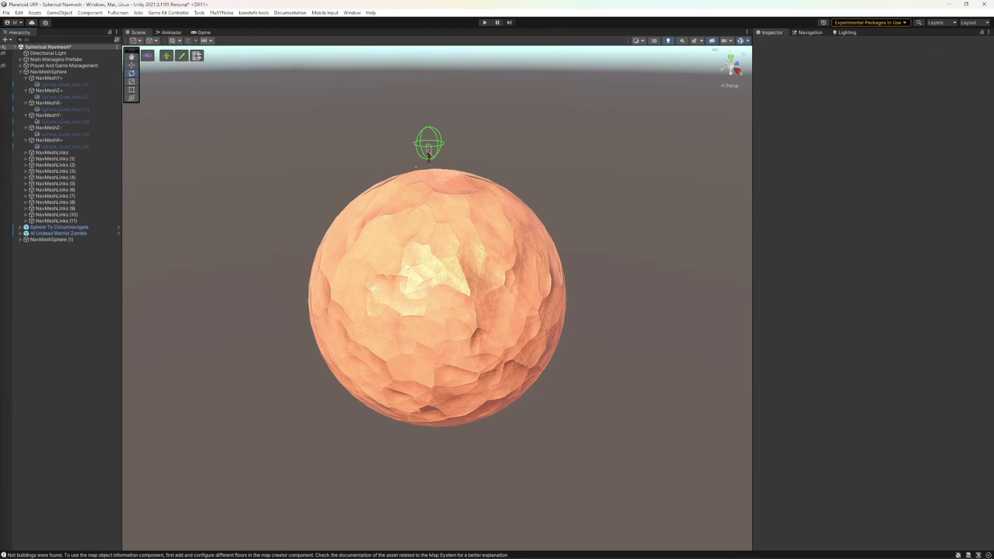
Playtest the scene by running the player character around the planet to check how the zombie navigates across its whole surface
key("ctrl+p")
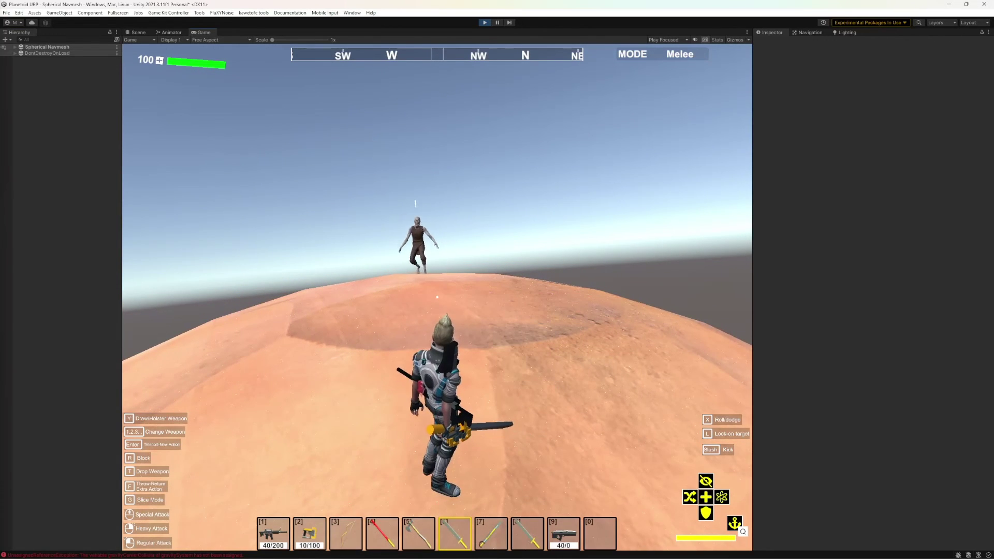
key("w")
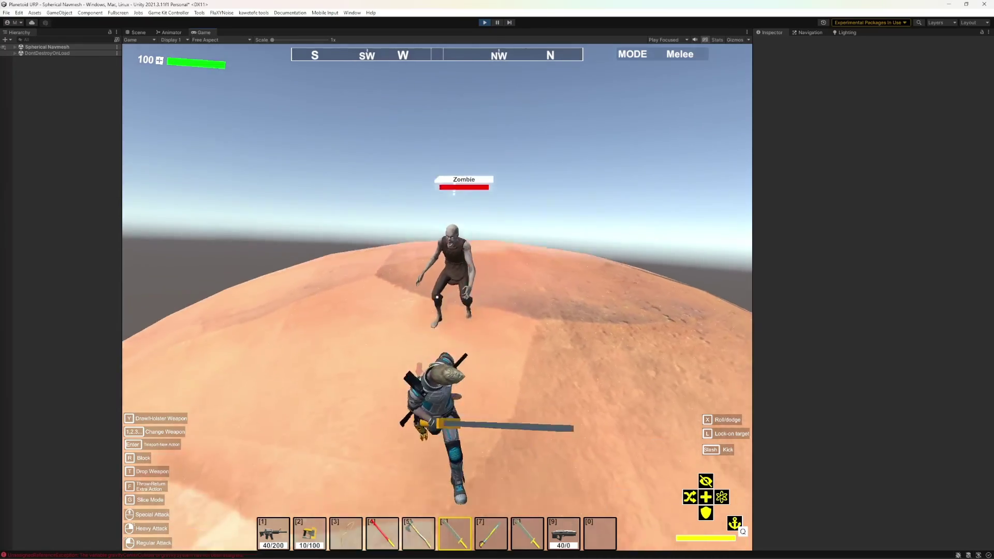
key("w")
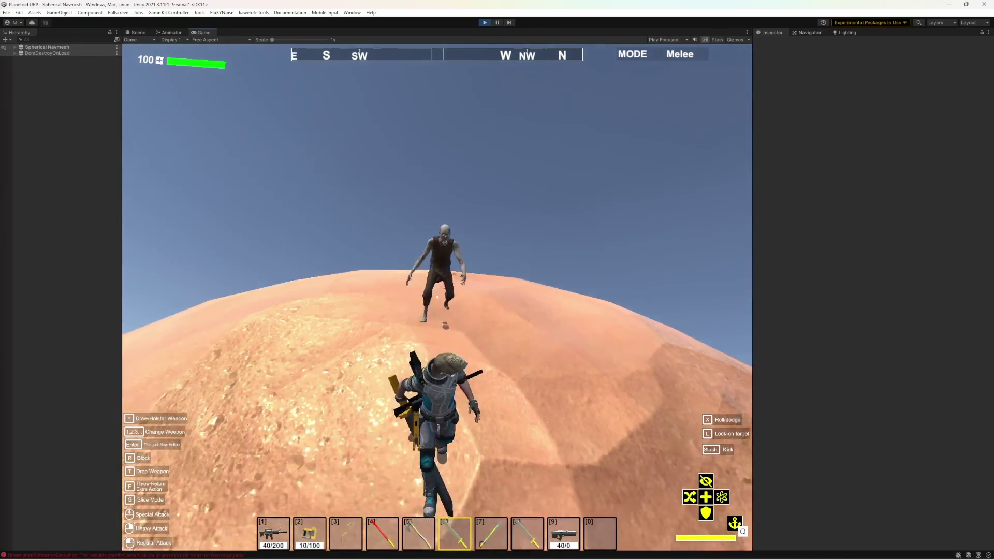
key("w")
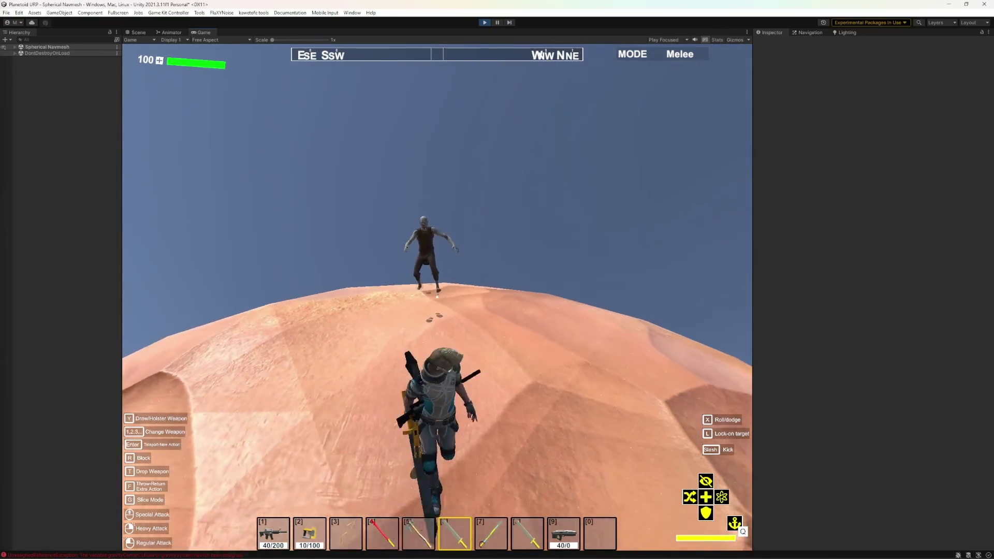
key("w")
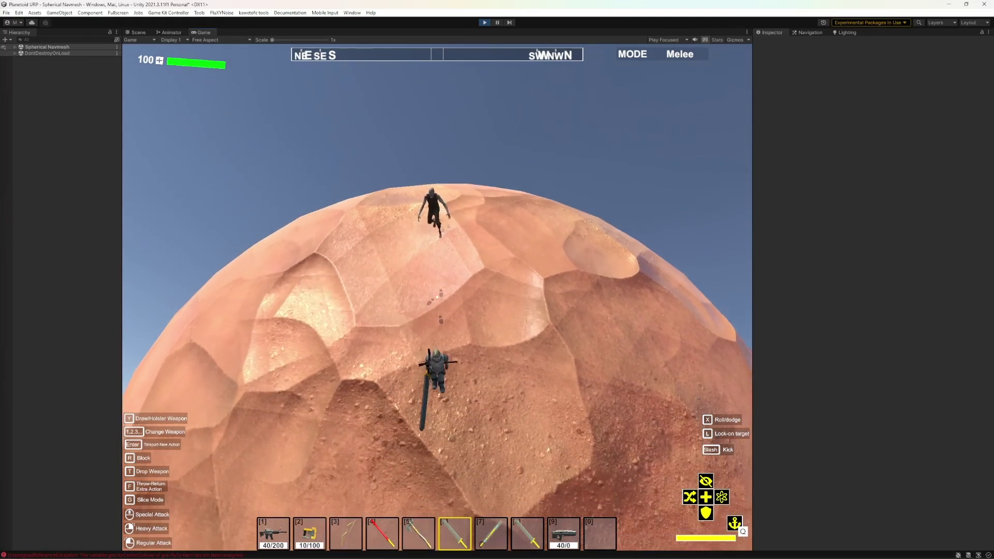
key("w")
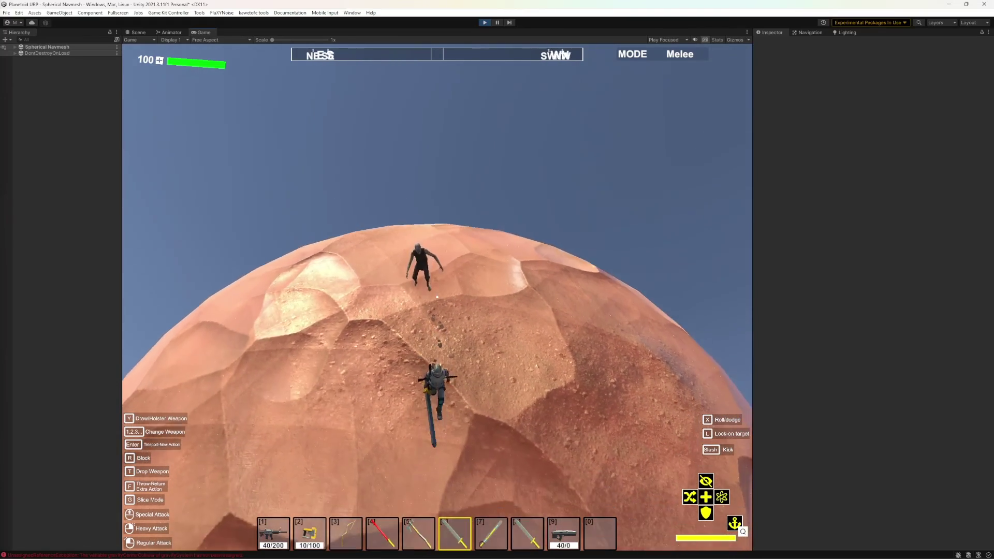
key("w")
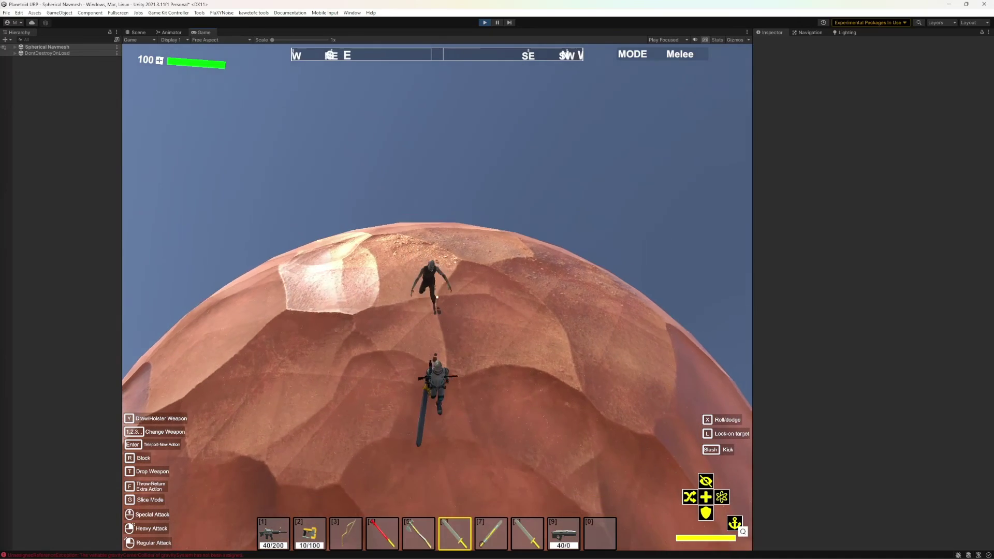
key("w")
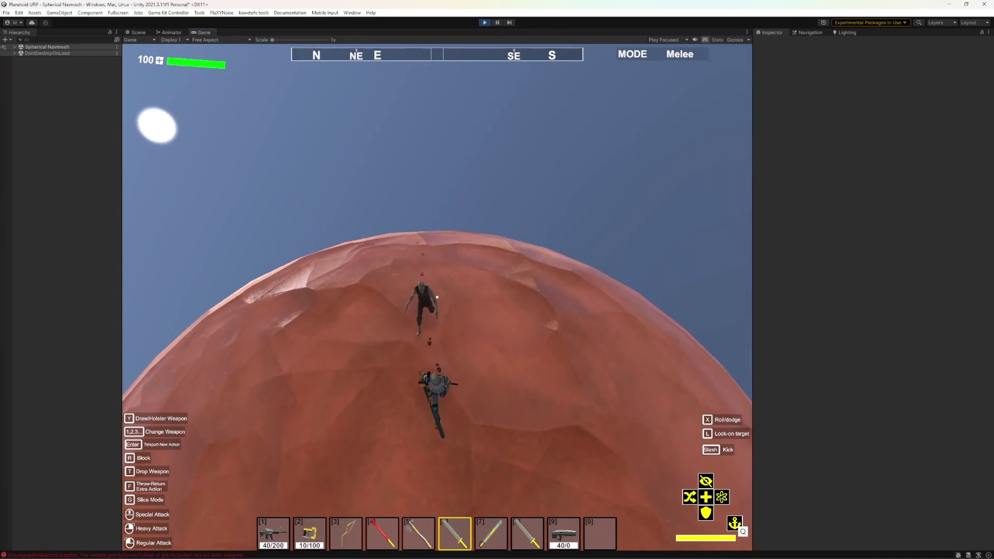
key("w")
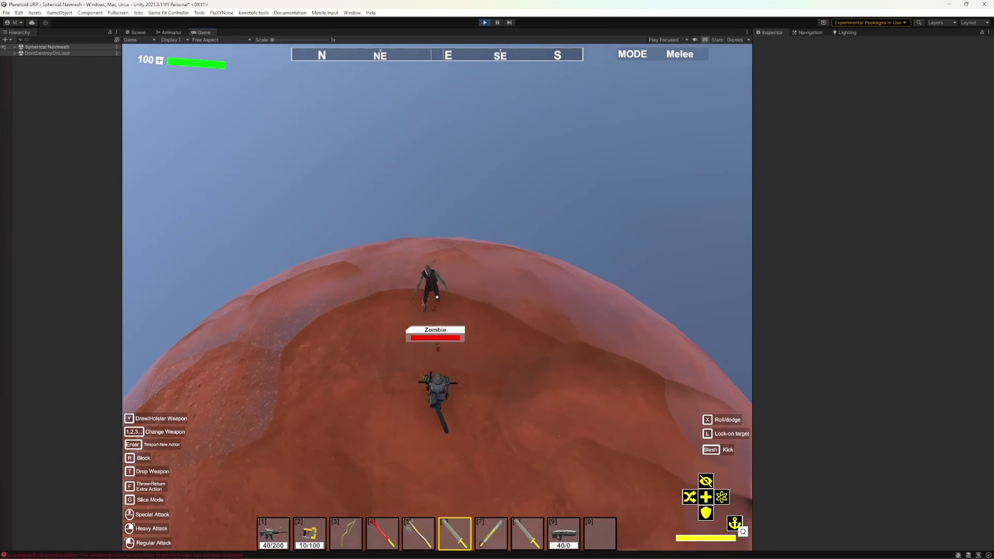
key("w")
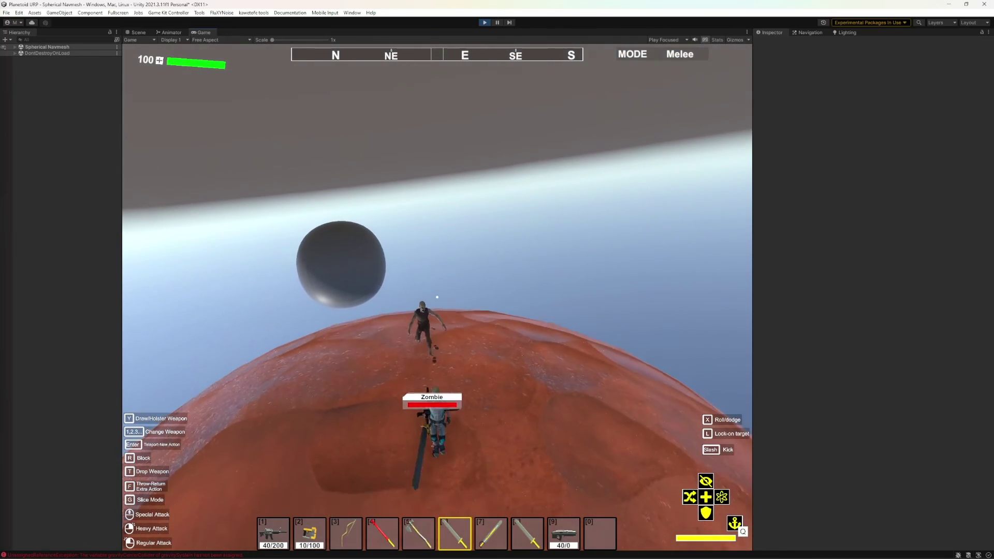
key("w")
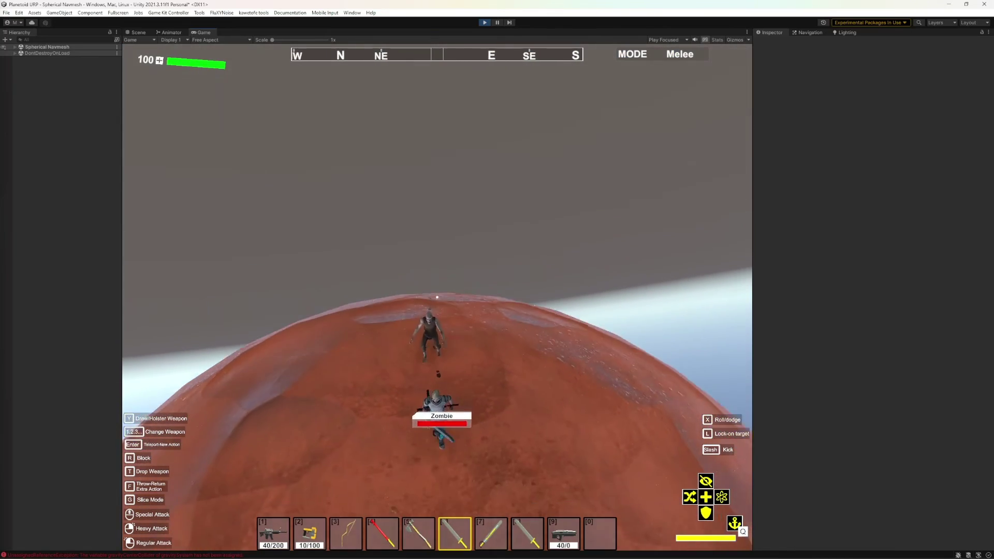
key("w")
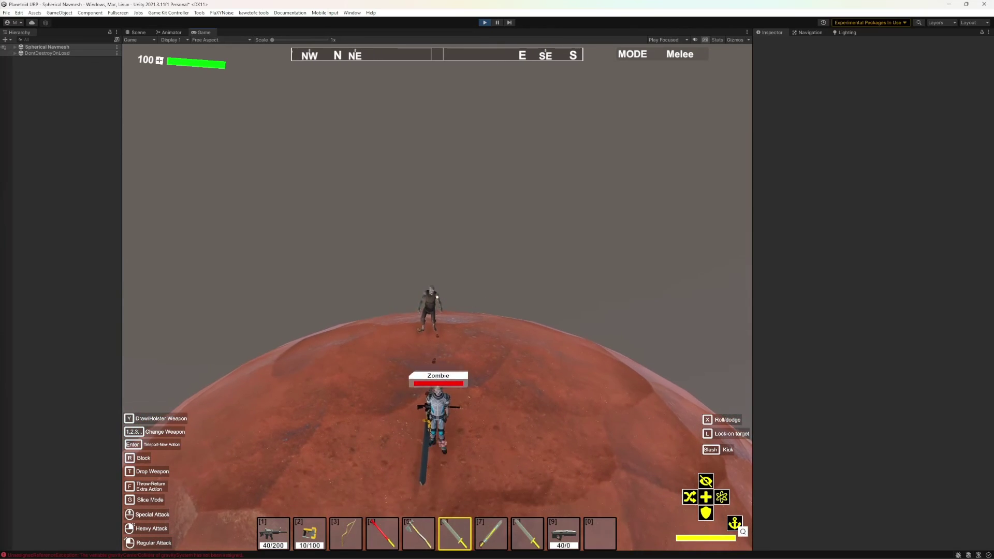
key("w")
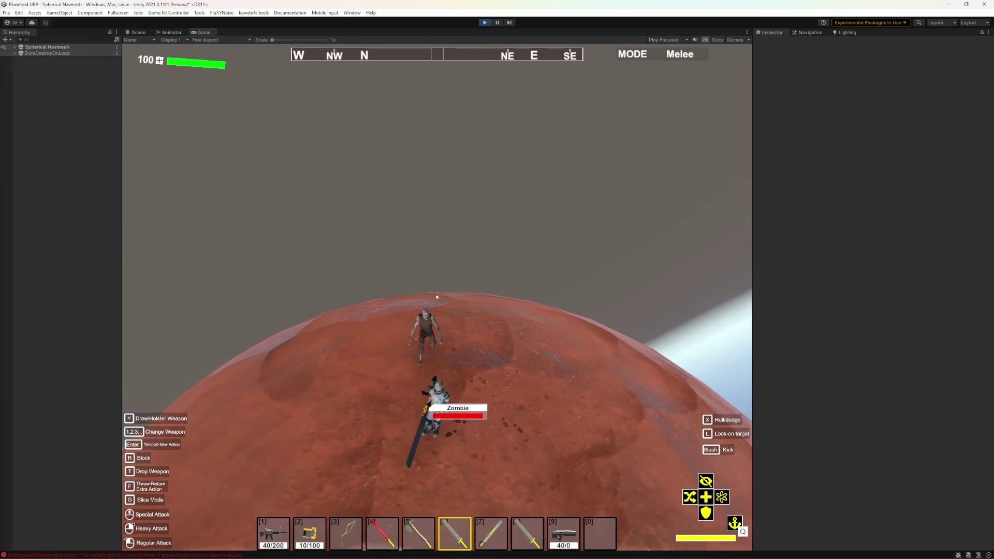
key("w")
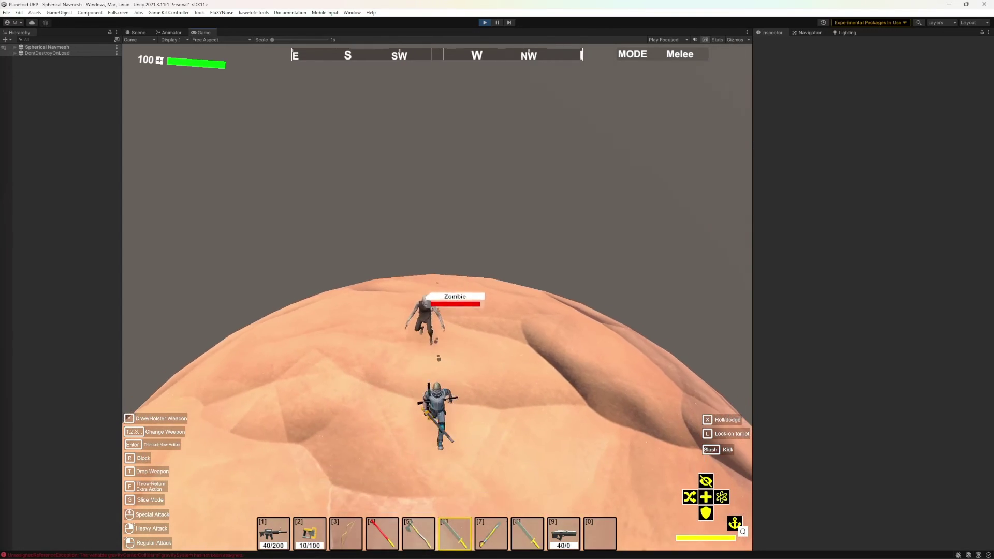
key("w")
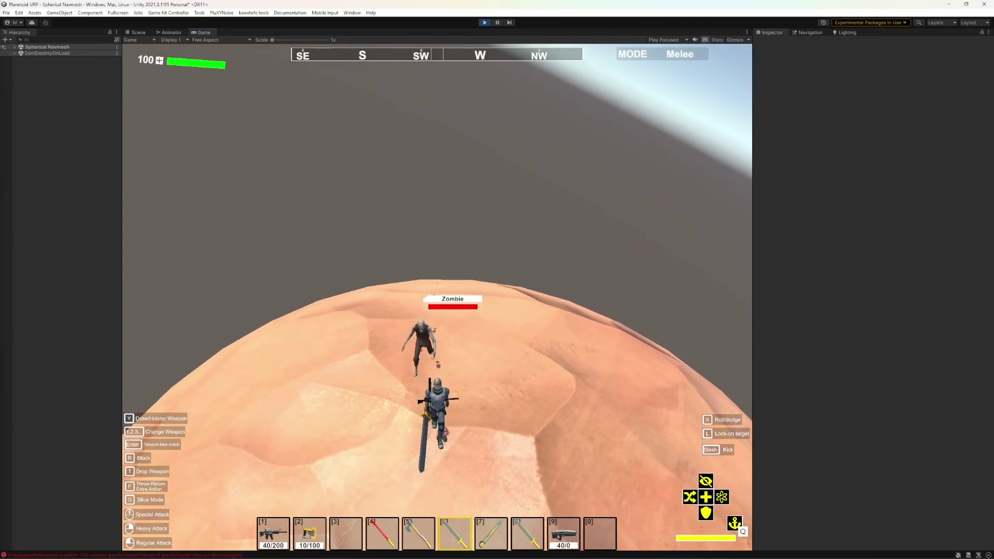
key("w")
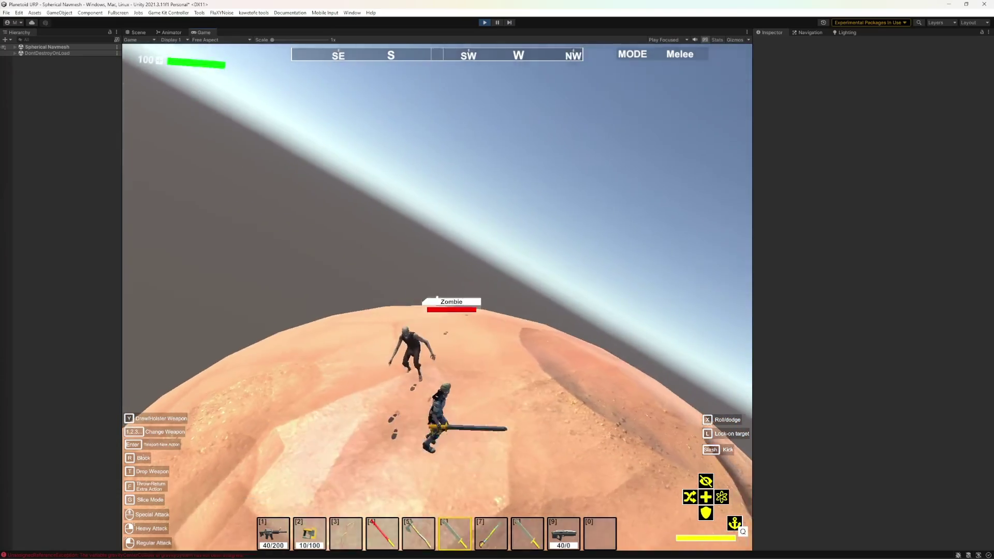
key("w")
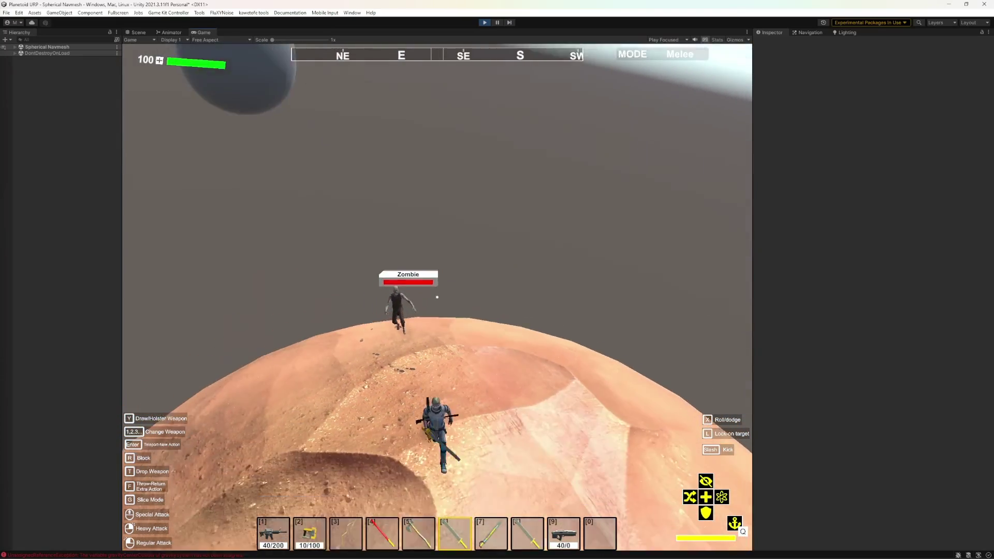
key("w")
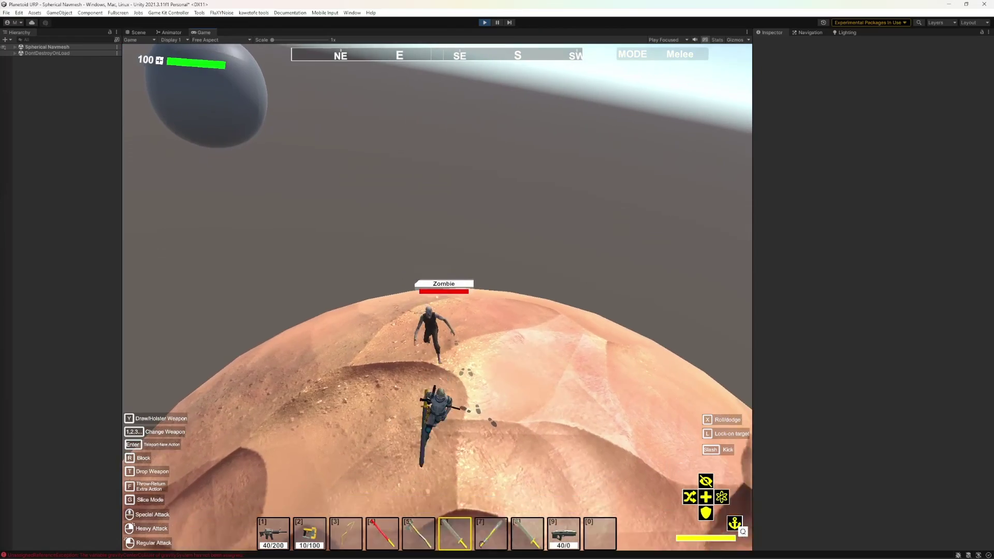
key("w")
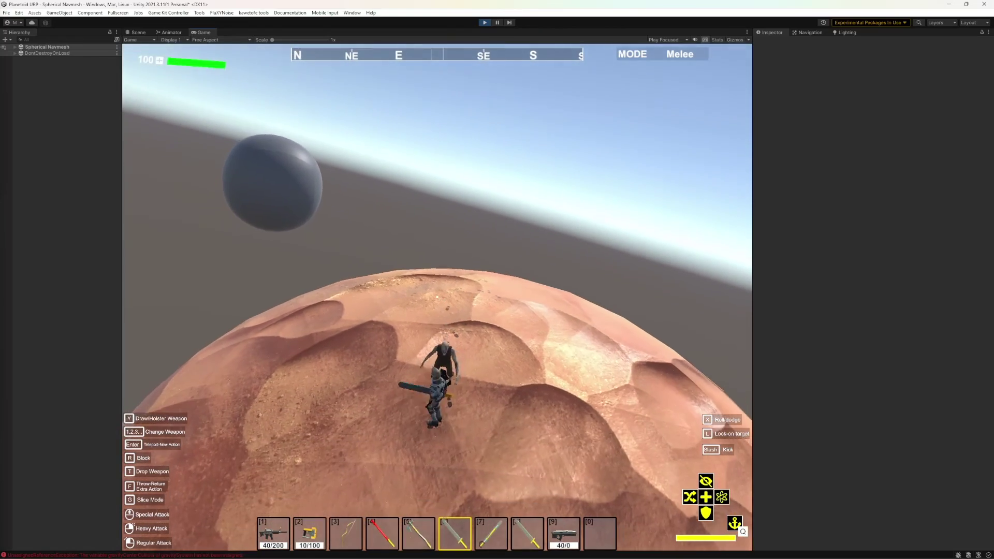